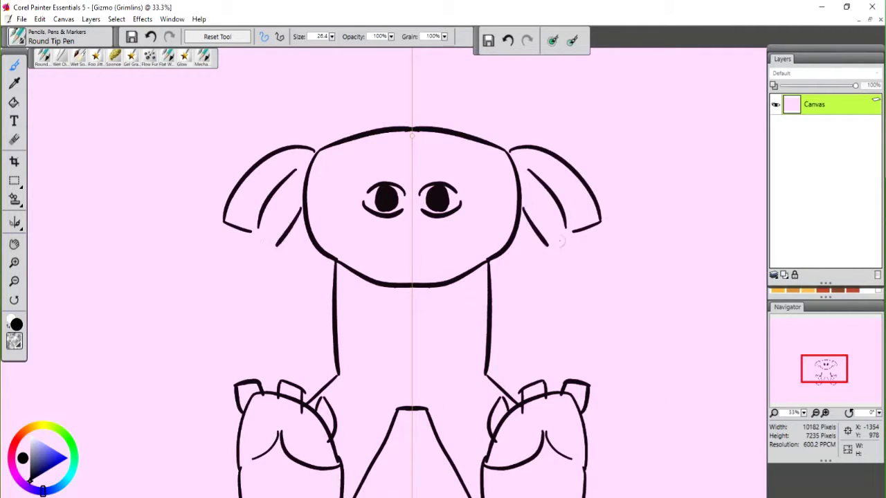
Step: Draw mirrored zigzag fur around the head, inner ear folds, a small nose and full lips
{"action": "scroll", "coordinate": [401, 142], "scroll_direction": "up", "scroll_amount": 3}
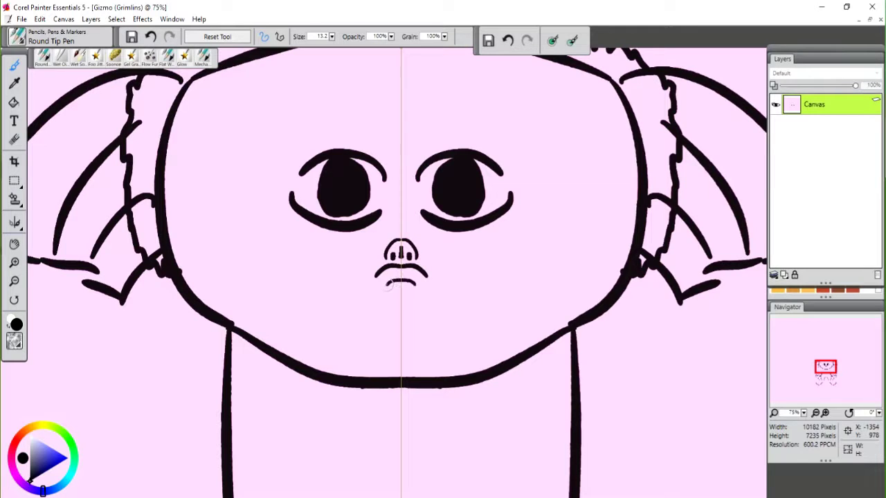
{"action": "scroll", "coordinate": [410, 187], "scroll_direction": "down", "scroll_amount": 3}
{"action": "scroll", "coordinate": [427, 238], "scroll_direction": "down", "scroll_amount": 2}
{"action": "scroll", "coordinate": [416, 228], "scroll_direction": "up", "scroll_amount": 2}
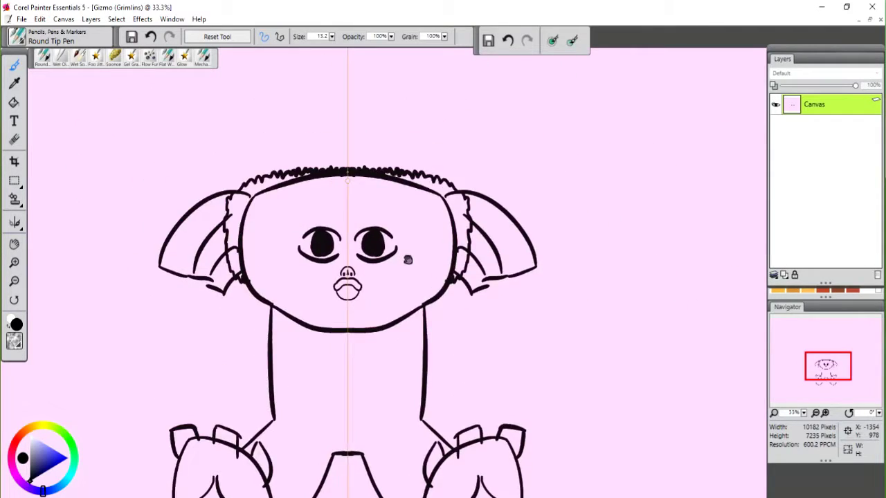
Step: Select the eyes, nose and mouth and lift them onto their own layer
{"action": "key", "text": "r"}
{"action": "left_click_drag", "start_coordinate": [287, 245], "coordinate": [424, 334]}
{"action": "left_click", "coordinate": [13, 180]}
{"action": "left_click", "coordinate": [30, 182]}
{"action": "left_click_drag", "start_coordinate": [332, 283], "coordinate": [332, 277]}
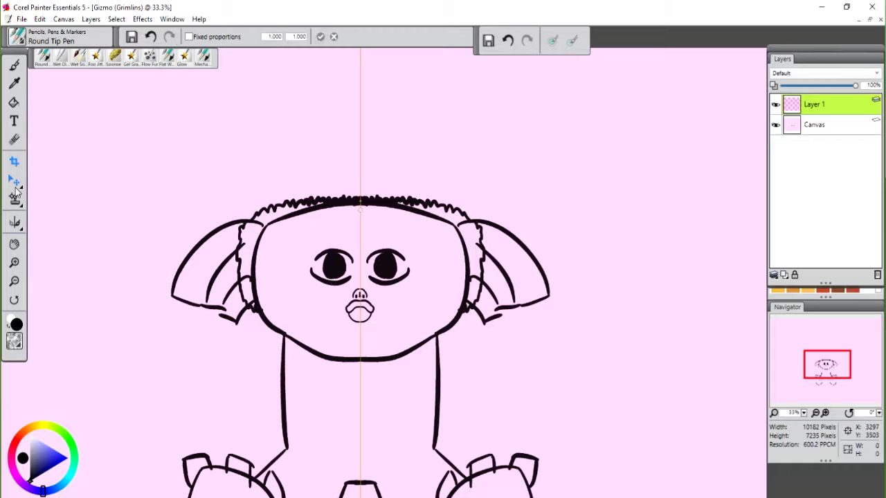
Step: Reselect the eyes, nose and mouth on Layer 1 and enlarge them with a transform
{"action": "left_click", "coordinate": [14, 180]}
{"action": "left_click", "coordinate": [65, 181]}
{"action": "left_click_drag", "start_coordinate": [290, 253], "coordinate": [410, 325]}
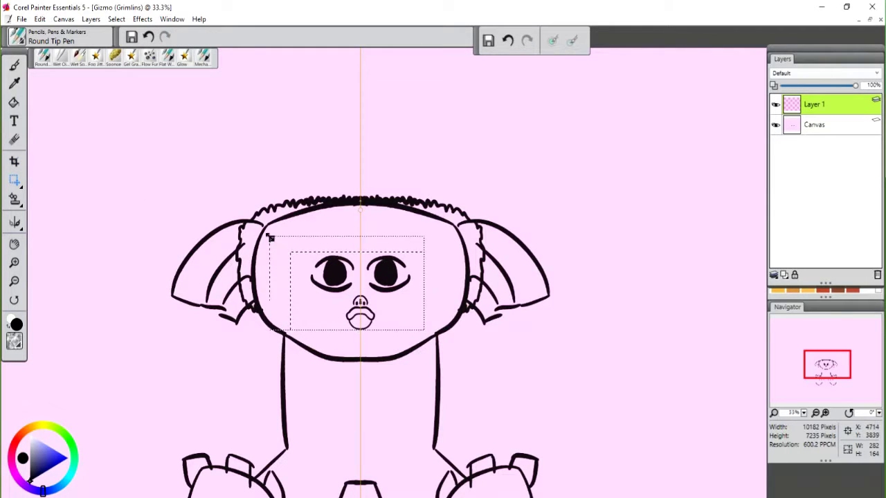
{"action": "left_click", "coordinate": [14, 180]}
{"action": "left_click", "coordinate": [127, 182]}
{"action": "left_click_drag", "start_coordinate": [303, 234], "coordinate": [279, 206]}
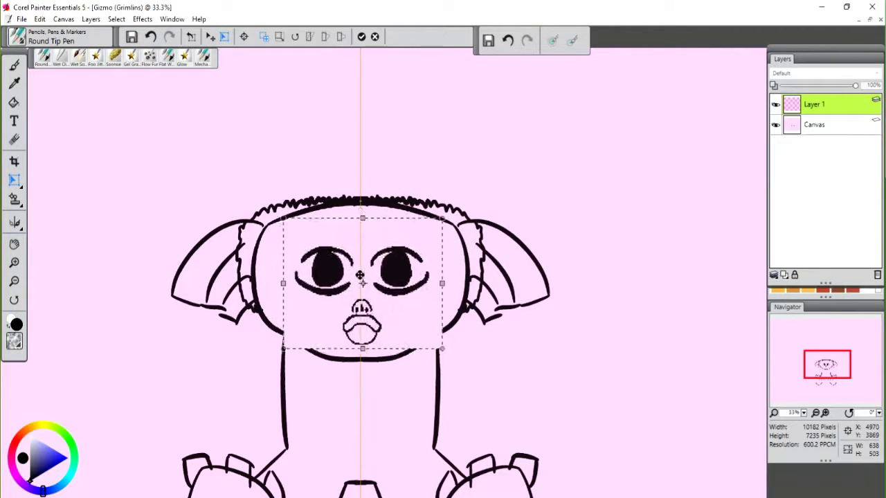
Step: Reposition the enlarged facial features so they sit centred on the symmetry line
{"action": "left_click", "coordinate": [13, 180]}
{"action": "left_click", "coordinate": [395, 301]}
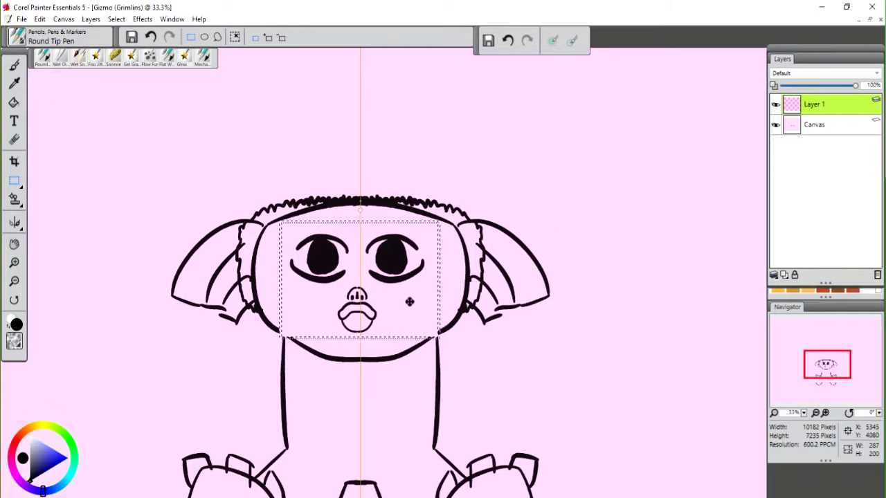
{"action": "left_click", "coordinate": [13, 180]}
{"action": "left_click", "coordinate": [127, 183]}
{"action": "left_click_drag", "start_coordinate": [375, 267], "coordinate": [379, 272]}
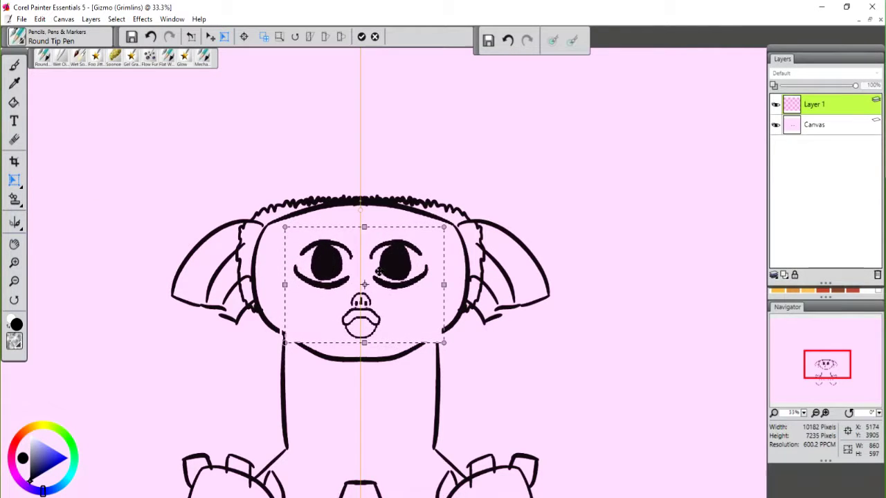
Step: Erase the old smooth head outline inside the fur on the Canvas layer
{"action": "left_click", "coordinate": [14, 139]}
{"action": "scroll", "coordinate": [282, 299], "scroll_direction": "up", "scroll_amount": 3}
{"action": "scroll", "coordinate": [282, 299], "scroll_direction": "down", "scroll_amount": 2}
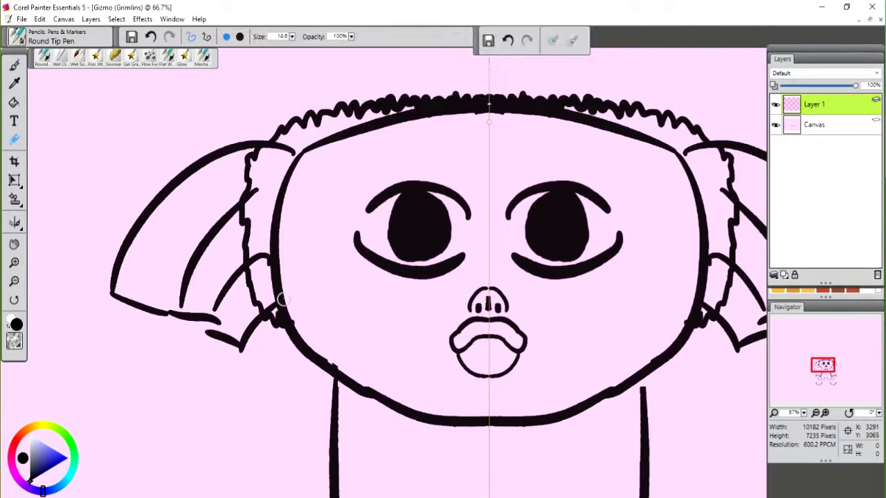
{"action": "left_click", "coordinate": [814, 125]}
{"action": "left_click_drag", "start_coordinate": [274, 315], "coordinate": [273, 270]}
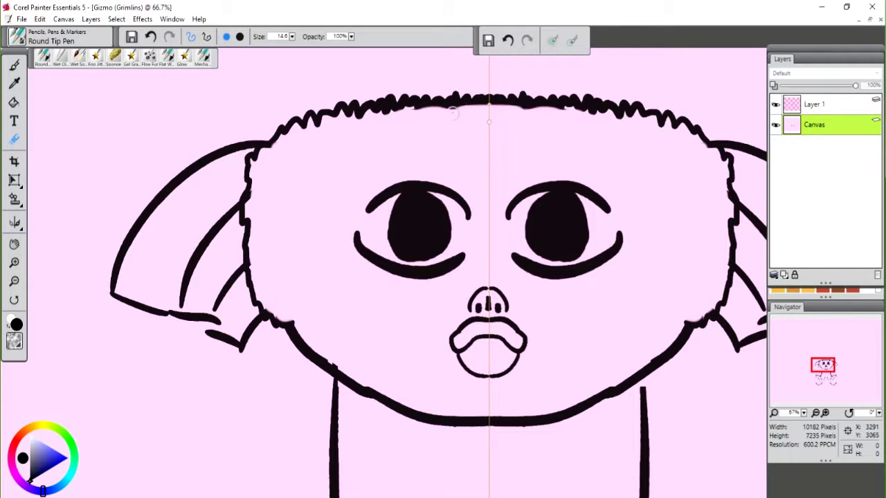
Step: Draw mirrored zigzag fur tufts where the upper and lower edges of both ears meet the head
{"action": "key", "text": "b"}
{"action": "scroll", "coordinate": [348, 158], "scroll_direction": "down", "scroll_amount": 2}
{"action": "scroll", "coordinate": [349, 229], "scroll_direction": "up", "scroll_amount": 2}
{"action": "scroll", "coordinate": [344, 211], "scroll_direction": "up", "scroll_amount": 2}
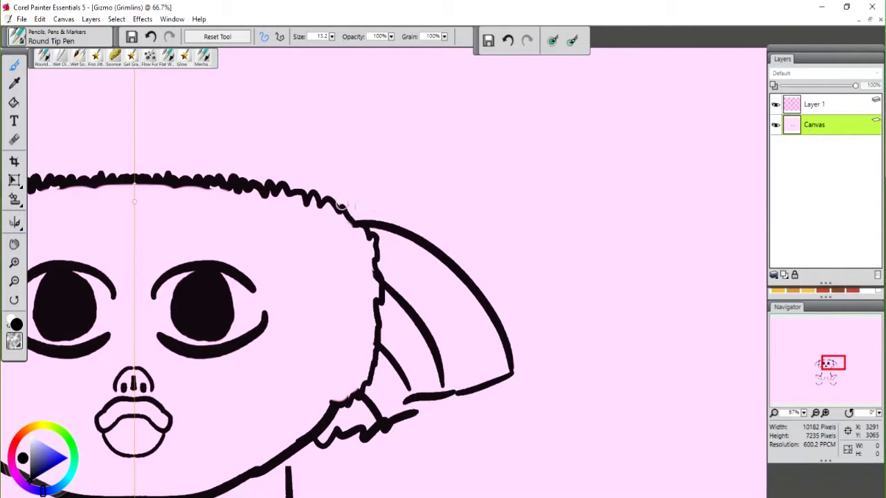
{"action": "scroll", "coordinate": [389, 278], "scroll_direction": "down", "scroll_amount": 2}
Step: Turn off mirror painting and merge Layer 1 into the Canvas
{"action": "left_click", "coordinate": [263, 36]}
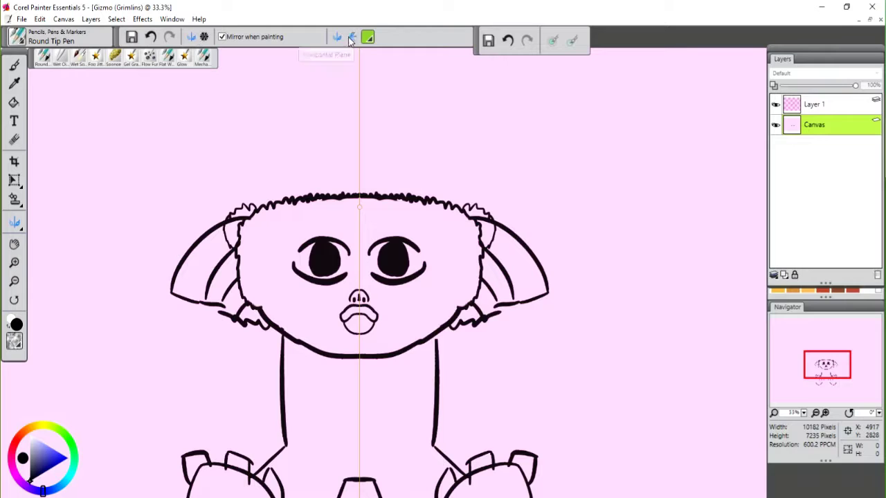
{"action": "left_click", "coordinate": [814, 104]}
{"action": "left_click", "coordinate": [773, 274]}
{"action": "left_click", "coordinate": [748, 301]}
Step: Select the whole character with a rectangle and paste a copy of it onto a new layer
{"action": "scroll", "coordinate": [384, 273], "scroll_direction": "down", "scroll_amount": 2}
{"action": "left_click", "coordinate": [14, 180]}
{"action": "left_click_drag", "start_coordinate": [249, 166], "coordinate": [478, 440]}
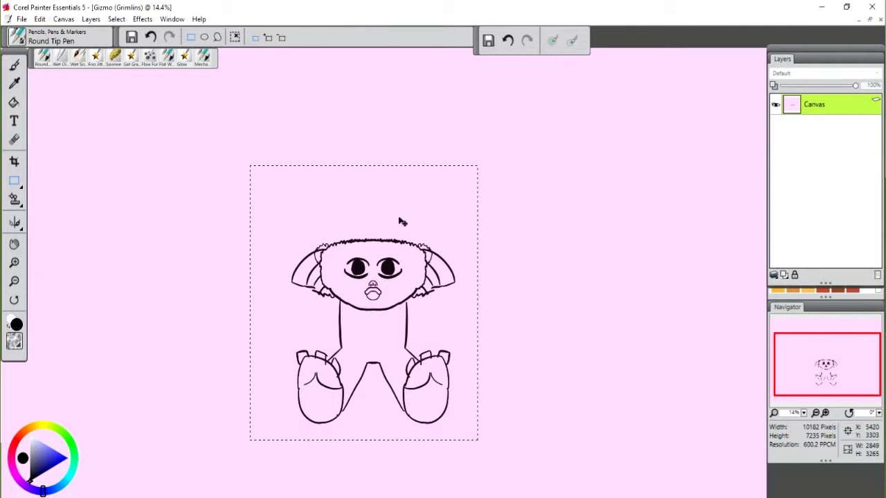
{"action": "key", "text": "ctrl+c"}
{"action": "key", "text": "ctrl+v"}
Step: Hide the Canvas layer and select the pink background around the character on Layer 1 with the Magic Wand
{"action": "left_click_drag", "start_coordinate": [14, 180], "coordinate": [76, 182]}
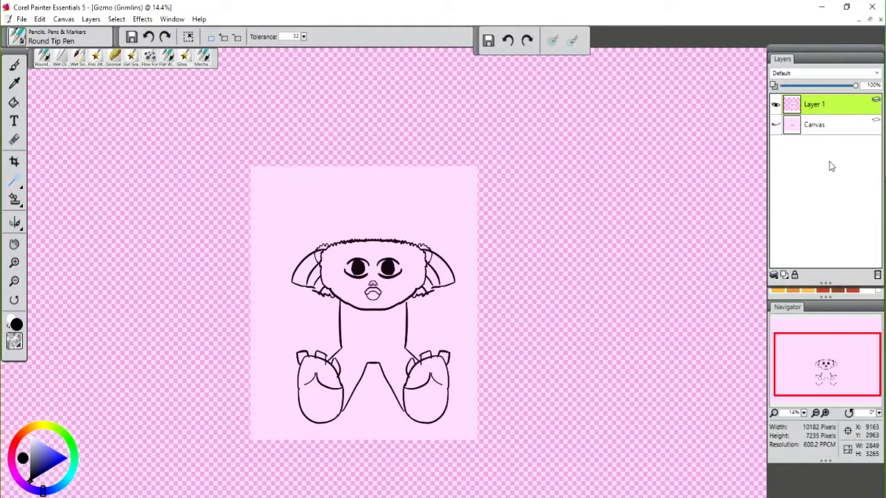
{"action": "left_click", "coordinate": [814, 125]}
{"action": "left_click", "coordinate": [421, 210]}
{"action": "right_click", "coordinate": [450, 204]}
{"action": "left_click", "coordinate": [388, 224]}
{"action": "scroll", "coordinate": [380, 272], "scroll_direction": "up", "scroll_amount": 1}
{"action": "key", "text": "n"}
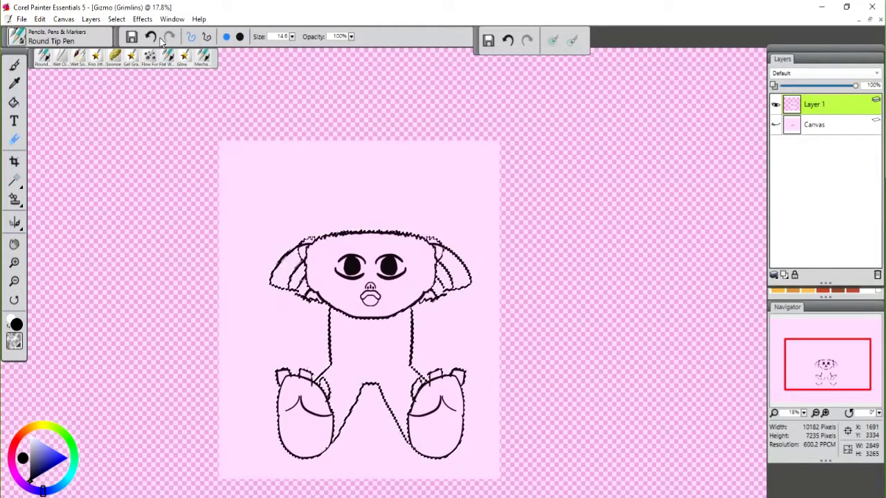
Step: Erase the selected pink background around the character using an eraser size of about 141
{"action": "left_click_drag", "start_coordinate": [291, 36], "coordinate": [292, 62]}
{"action": "mouse_move", "coordinate": [318, 142]}
{"action": "left_mouse_down"}
{"action": "mouse_move", "coordinate": [221, 229]}
{"action": "mouse_move", "coordinate": [277, 235]}
{"action": "mouse_move", "coordinate": [314, 256]}
{"action": "mouse_move", "coordinate": [471, 229]}
{"action": "mouse_move", "coordinate": [326, 148]}
{"action": "mouse_move", "coordinate": [291, 222]}
{"action": "mouse_move", "coordinate": [430, 194]}
{"action": "mouse_move", "coordinate": [312, 346]}
{"action": "mouse_move", "coordinate": [304, 139]}
{"action": "mouse_move", "coordinate": [388, 124]}
{"action": "left_mouse_up"}
{"action": "scroll", "coordinate": [326, 148], "scroll_direction": "down", "scroll_amount": 2}
Step: Clear the pink fill from inside both feet and their toes, leaving only the line art
{"action": "key", "text": "ctrl+plus"}
{"action": "key", "text": "ctrl+plus"}
{"action": "key", "text": "ctrl+plus"}
{"action": "key", "text": "ctrl+plus"}
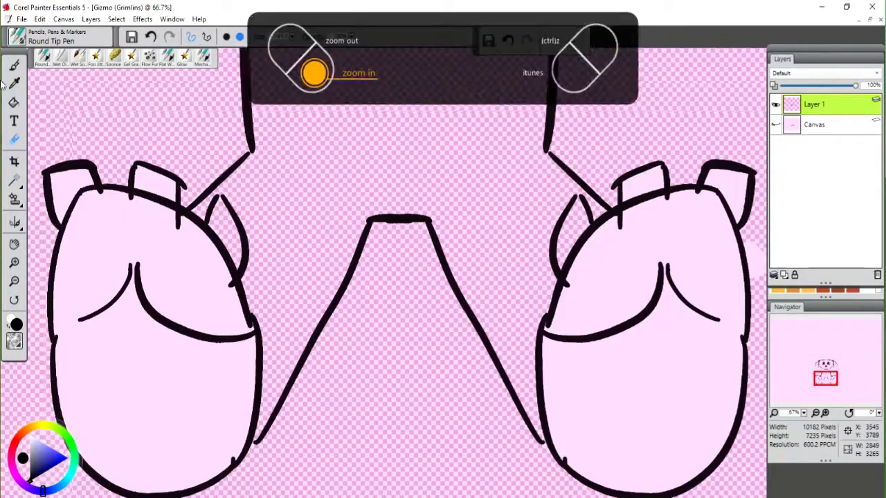
{"action": "mouse_move", "coordinate": [152, 429]}
{"action": "left_mouse_down"}
{"action": "mouse_move", "coordinate": [124, 291]}
{"action": "mouse_move", "coordinate": [79, 201]}
{"action": "left_mouse_up"}
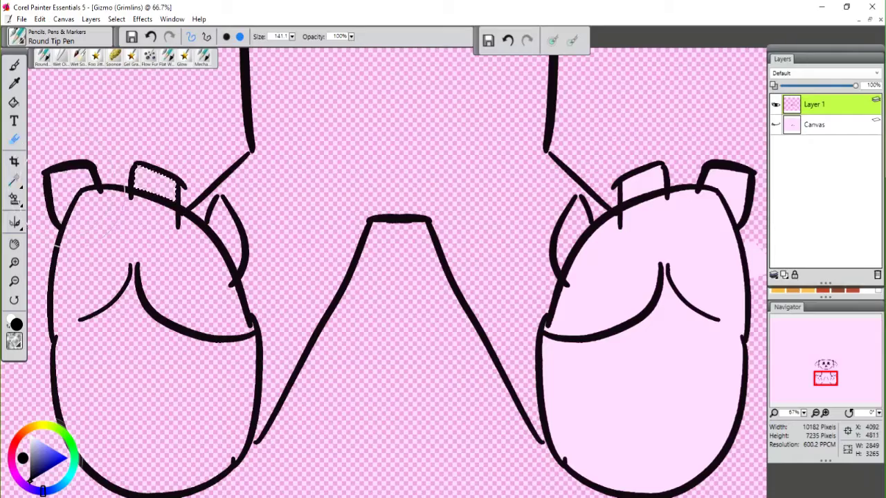
{"action": "left_click", "coordinate": [647, 291]}
{"action": "mouse_move", "coordinate": [556, 115]}
{"action": "left_mouse_down"}
{"action": "mouse_move", "coordinate": [309, 183]}
{"action": "mouse_move", "coordinate": [340, 149]}
{"action": "left_mouse_up"}
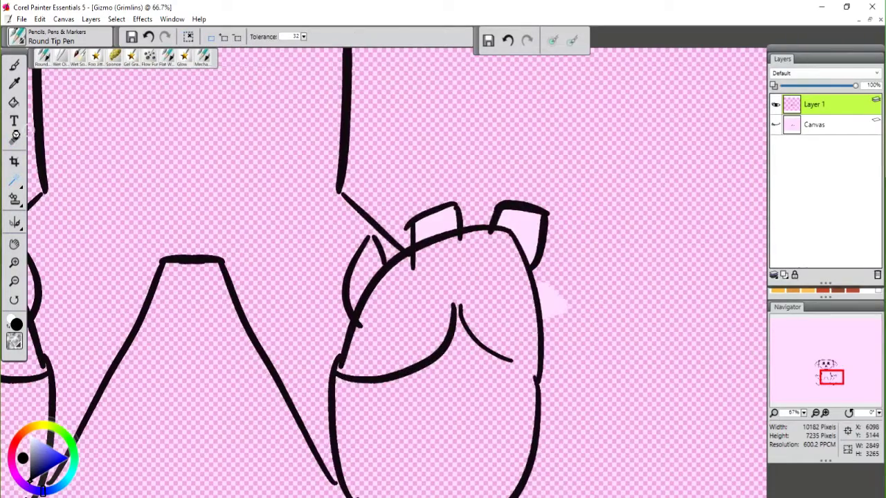
Step: Clear the remaining pink fill from the ear fur tufts and the lips
{"action": "scroll", "coordinate": [443, 222], "scroll_direction": "up", "scroll_amount": 5}
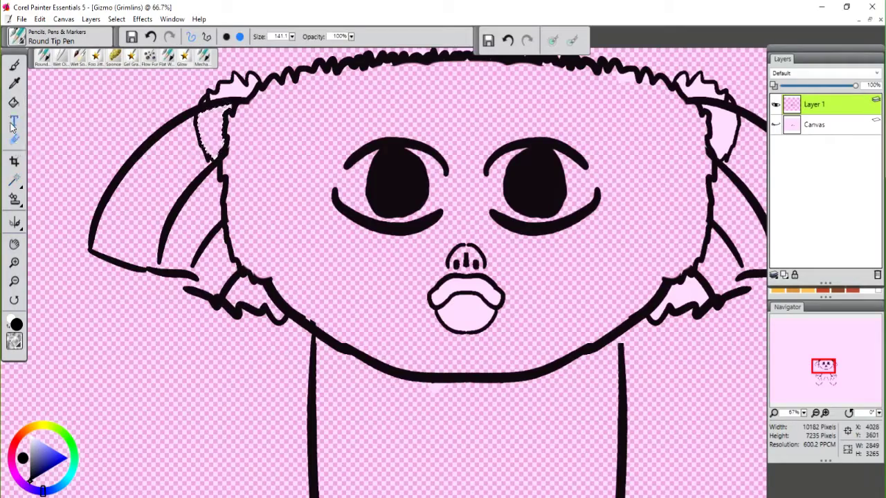
{"action": "left_click_drag", "start_coordinate": [336, 70], "coordinate": [4, 154]}
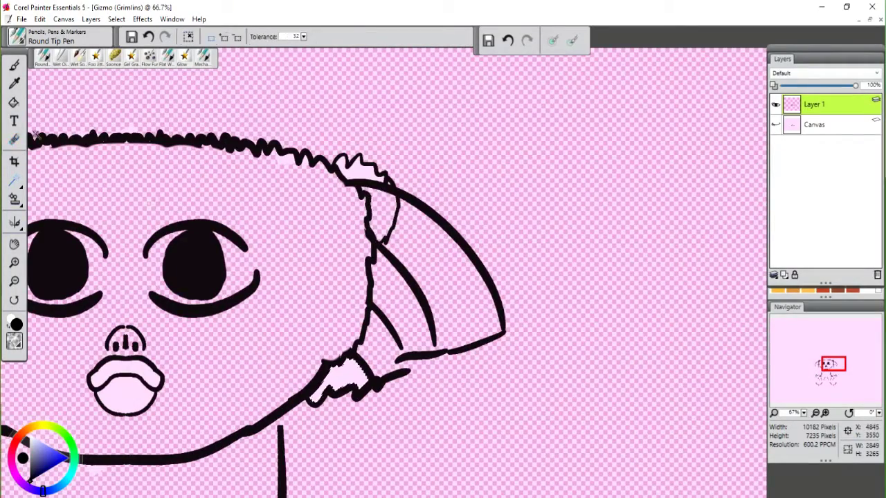
{"action": "key", "text": "ctrl+minus"}
{"action": "key", "text": "ctrl+minus"}
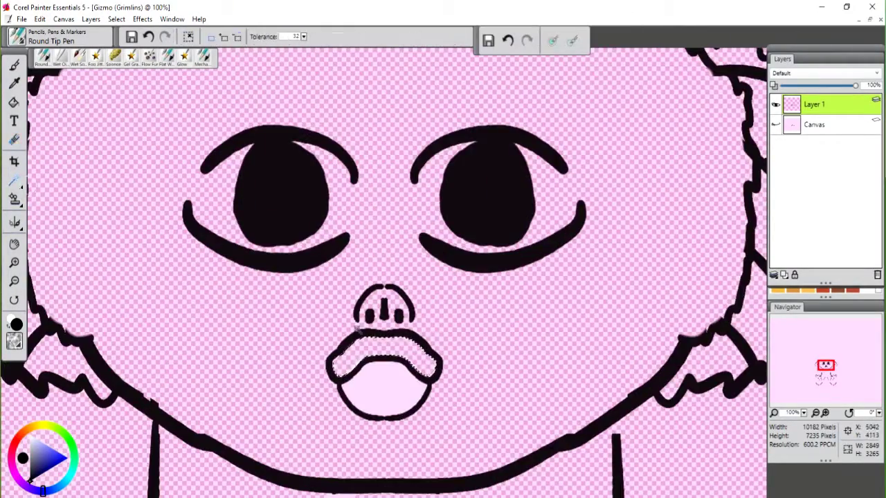
{"action": "key", "text": "ctrl+plus"}
{"action": "key", "text": "ctrl+plus"}
{"action": "key", "text": "ctrl+plus"}
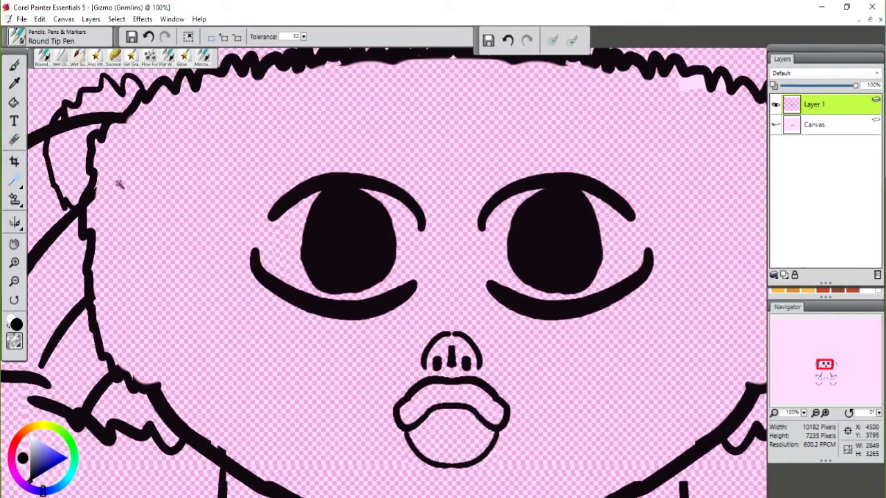
Step: Undo the stray pen stroke on the body's right side and draw the hanging arm beside its left side
{"action": "key", "text": "ctrl+minus"}
{"action": "key", "text": "ctrl+minus"}
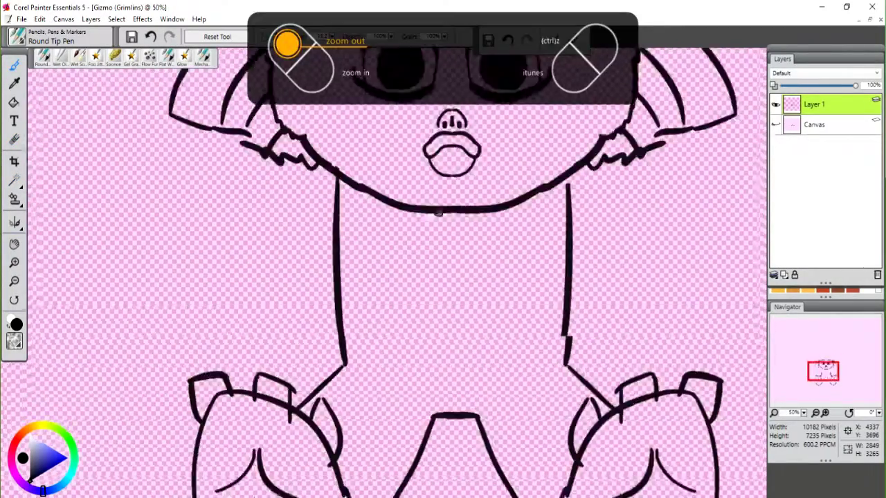
{"action": "key", "text": "ctrl+z"}
{"action": "left_click_drag", "start_coordinate": [562, 217], "coordinate": [422, 158]}
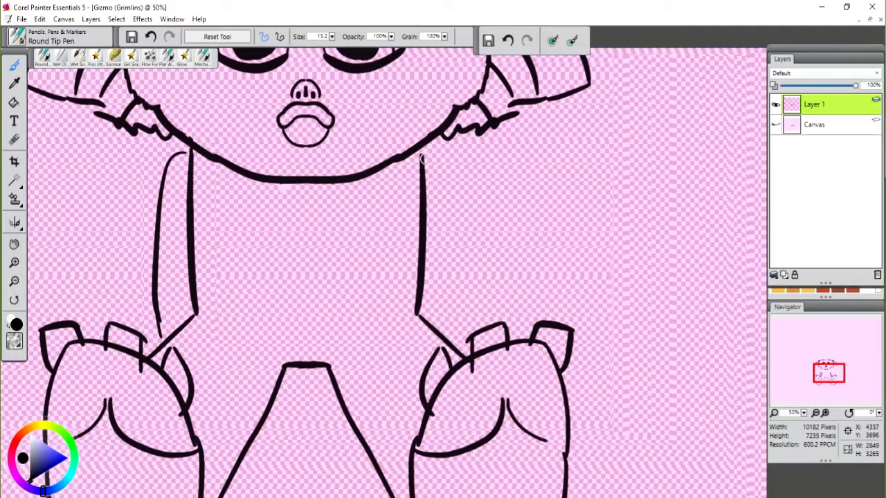
Step: Draw the bent right arm reaching across the body, ending in a hand with small fingers
{"action": "key", "text": "ctrl+z"}
{"action": "key", "text": "ctrl+plus"}
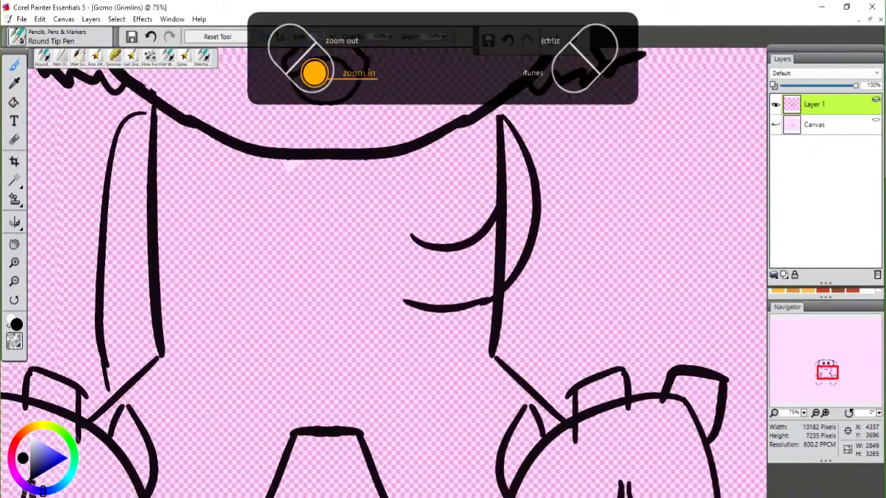
{"action": "left_click_drag", "start_coordinate": [411, 239], "coordinate": [495, 222]}
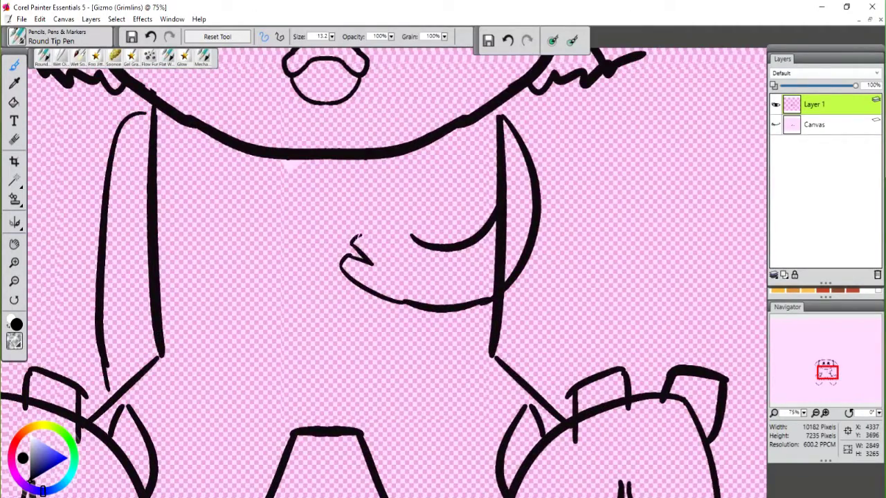
{"action": "left_click_drag", "start_coordinate": [369, 220], "coordinate": [413, 237]}
{"action": "key", "text": "ctrl+plus"}
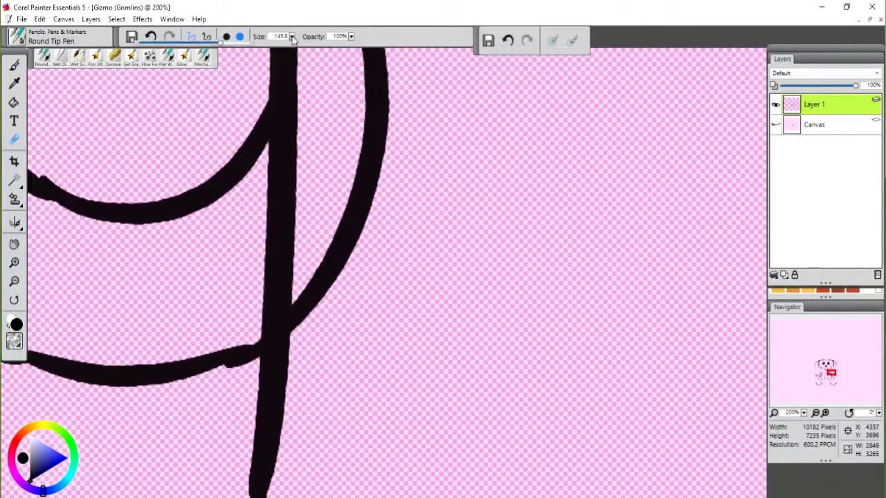
Step: Erase the body line crossing the bent right arm using an eraser size of 7.3
{"action": "key", "text": "n"}
{"action": "left_click_drag", "start_coordinate": [298, 173], "coordinate": [282, 325]}
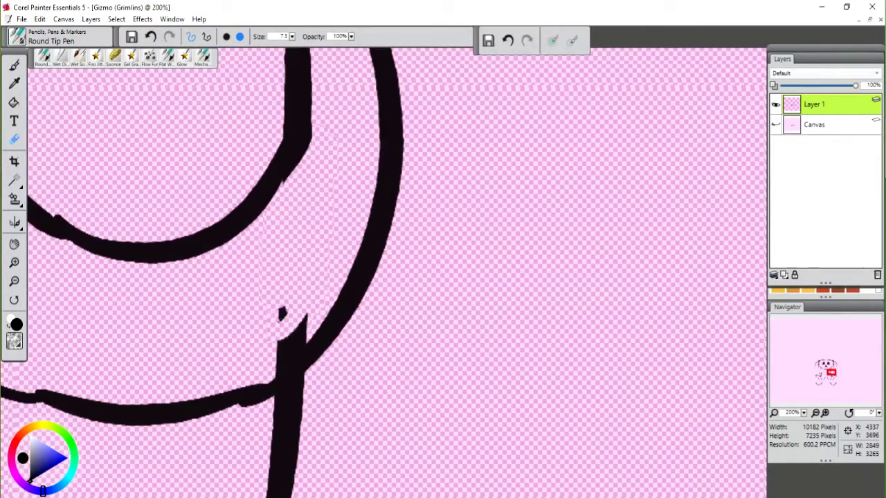
{"action": "key", "text": "ctrl+minus"}
{"action": "key", "text": "ctrl+plus"}
{"action": "left_click_drag", "start_coordinate": [366, 214], "coordinate": [358, 370]}
{"action": "key", "text": "ctrl+minus"}
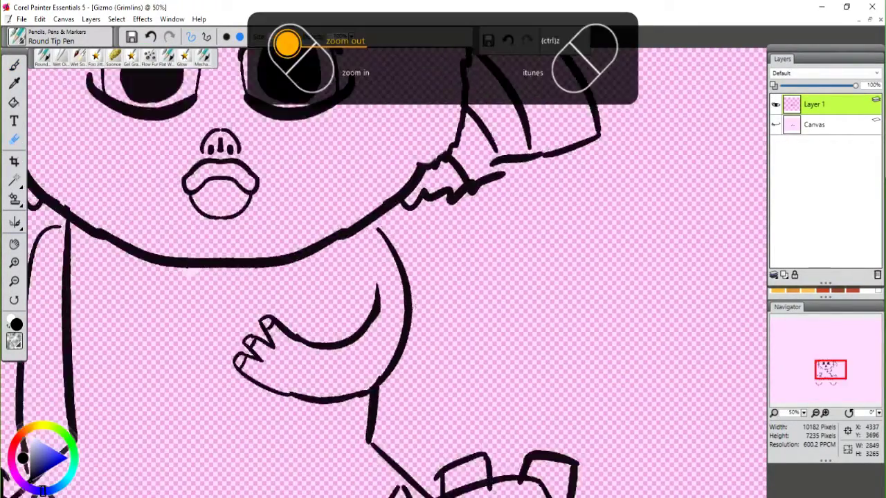
Step: Finish the finger lines on the raised hand and handwrite "BiG feet" with an arrow pointing at the feet
{"action": "key", "text": "ctrl+plus"}
{"action": "key", "text": "ctrl+plus"}
{"action": "key", "text": "ctrl+plus"}
{"action": "key", "text": "b"}
{"action": "key", "text": "ctrl+minus"}
{"action": "key", "text": "ctrl+minus"}
{"action": "key", "text": "ctrl+minus"}
{"action": "key", "text": "ctrl+minus"}
{"action": "key", "text": "ctrl+minus"}
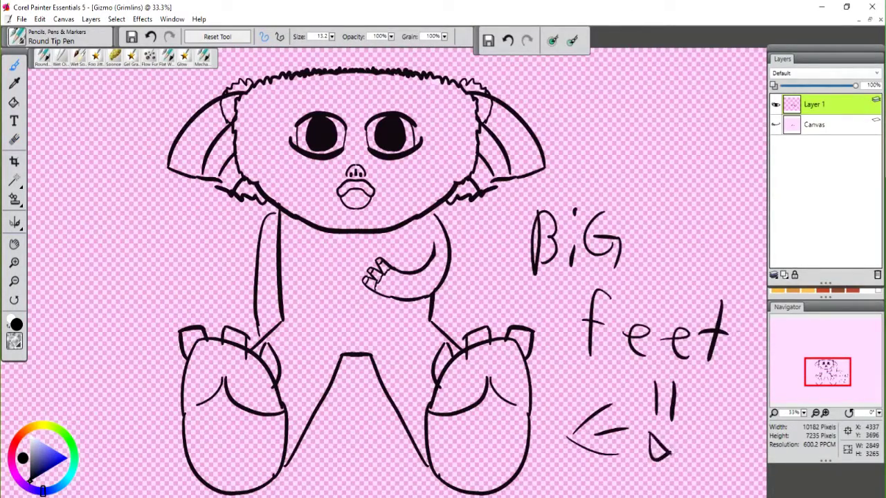
Step: Erase the left ear's outline where it crosses the upper fur tuft
{"action": "key", "text": "ctrl+plus"}
{"action": "key", "text": "ctrl+plus"}
{"action": "key", "text": "ctrl+plus"}
{"action": "key", "text": "ctrl+plus"}
{"action": "key", "text": "n"}
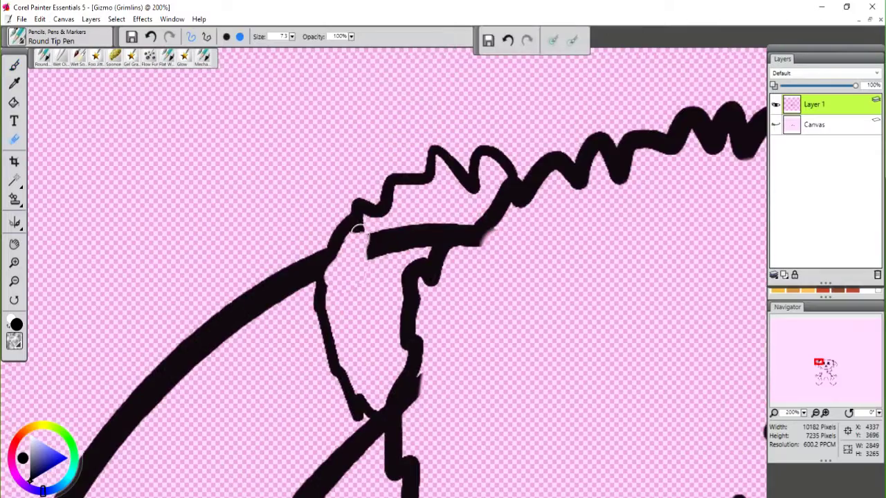
{"action": "key", "text": "ctrl+minus"}
{"action": "key", "text": "ctrl+plus"}
{"action": "key", "text": "ctrl+minus"}
{"action": "key", "text": "ctrl+minus"}
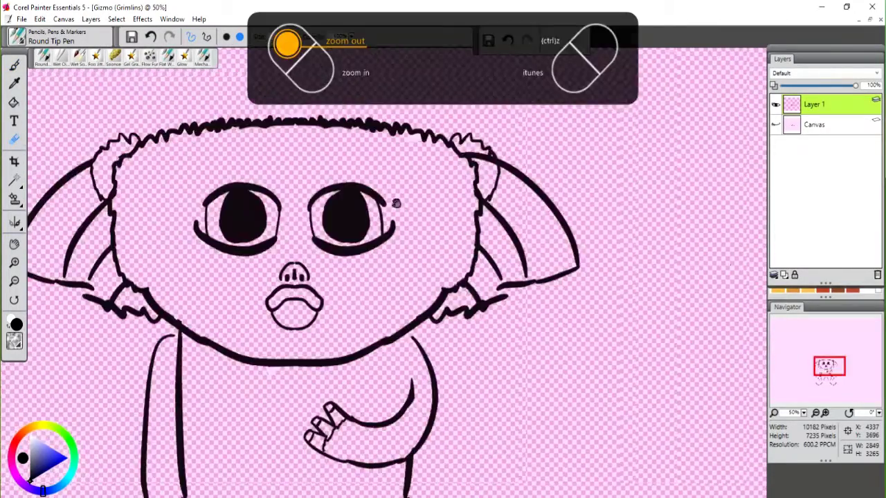
Step: Clean up the rough leftover edges along the inside of the left ear's fur tuft with the eraser
{"action": "key", "text": "ctrl+plus"}
{"action": "key", "text": "ctrl+plus"}
{"action": "key", "text": "ctrl+plus"}
{"action": "key", "text": "ctrl+minus"}
{"action": "key", "text": "ctrl+minus"}
{"action": "key", "text": "ctrl+plus"}
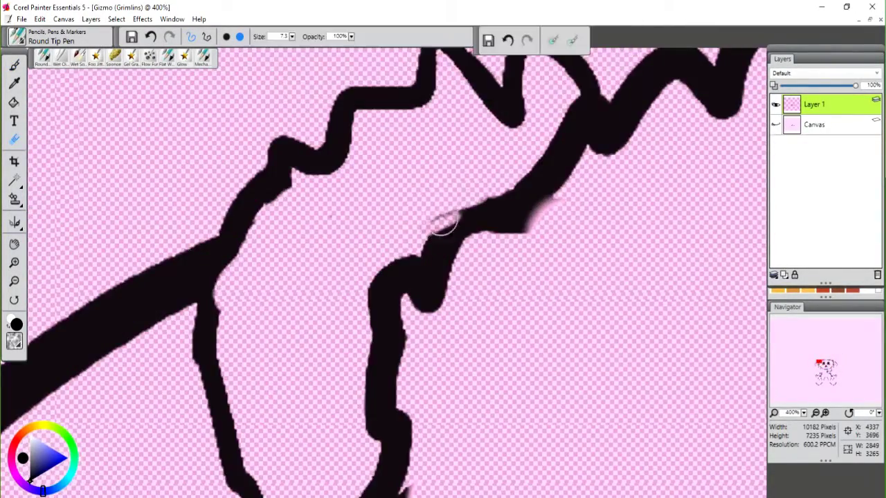
Step: Erase the right ear's outline where it crosses the upper fur tuft
{"action": "key", "text": "ctrl+minus"}
{"action": "key", "text": "ctrl+minus"}
{"action": "key", "text": "ctrl+minus"}
{"action": "key", "text": "ctrl+plus"}
{"action": "key", "text": "ctrl+plus"}
{"action": "key", "text": "ctrl+plus"}
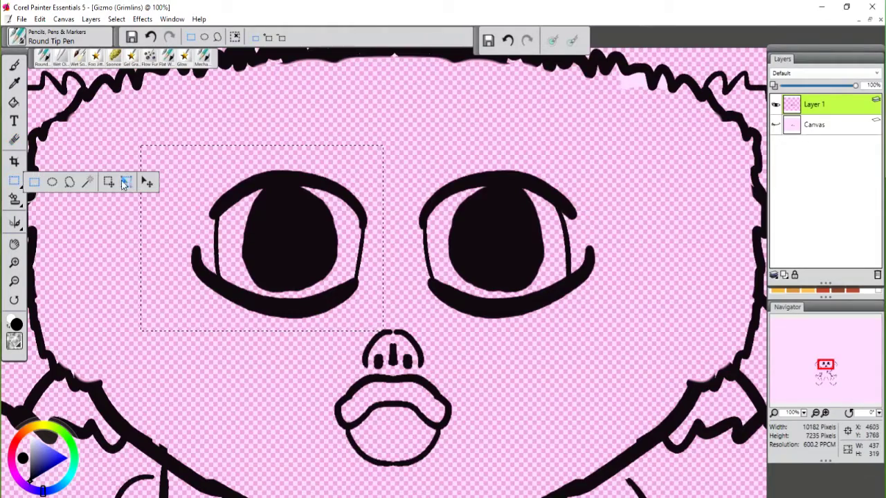
Step: Move the left eye and the right eye outward to widen the gap between them
{"action": "left_click", "coordinate": [125, 182]}
{"action": "left_click_drag", "start_coordinate": [261, 238], "coordinate": [228, 242]}
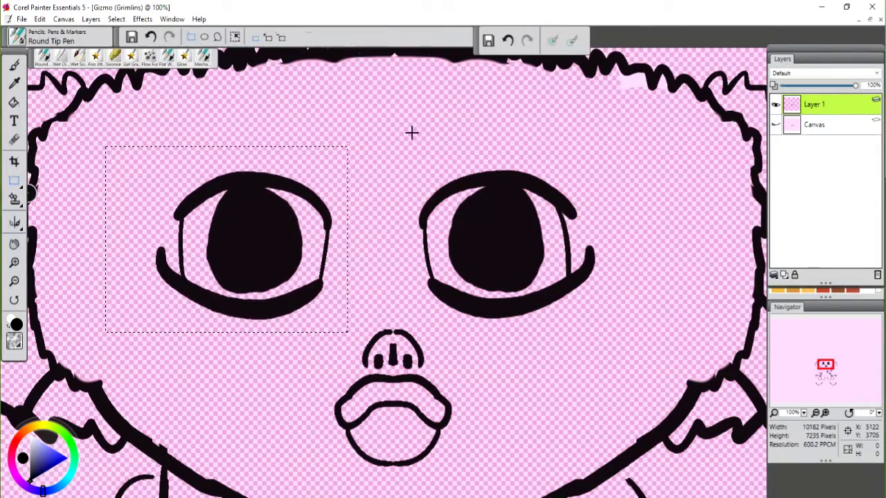
{"action": "left_click", "coordinate": [15, 192]}
{"action": "left_click", "coordinate": [125, 182]}
{"action": "left_click_drag", "start_coordinate": [515, 228], "coordinate": [560, 229]}
{"action": "key", "text": "ctrl+minus"}
{"action": "key", "text": "ctrl+minus"}
{"action": "key", "text": "ctrl+minus"}
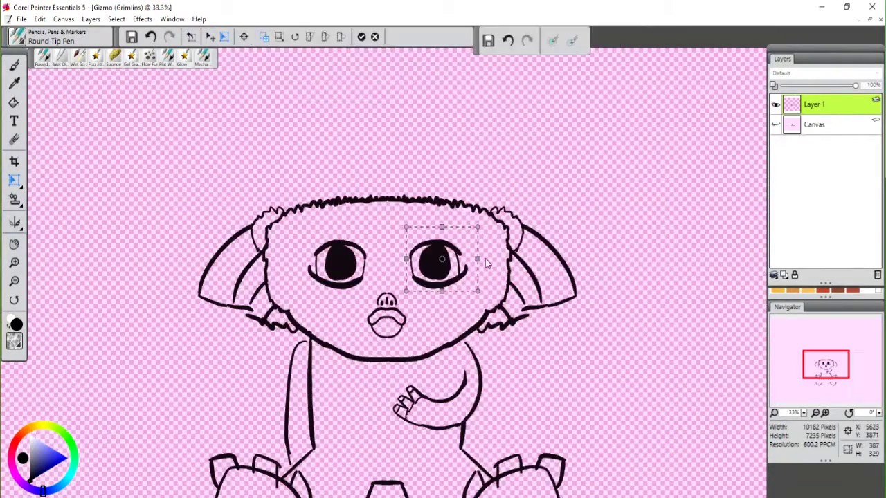
Step: Commit the right eye's new position, show the Canvas layer and clear the leftover line art from it
{"action": "key", "text": "b"}
{"action": "key", "text": "Return"}
{"action": "key", "text": "ctrl+0"}
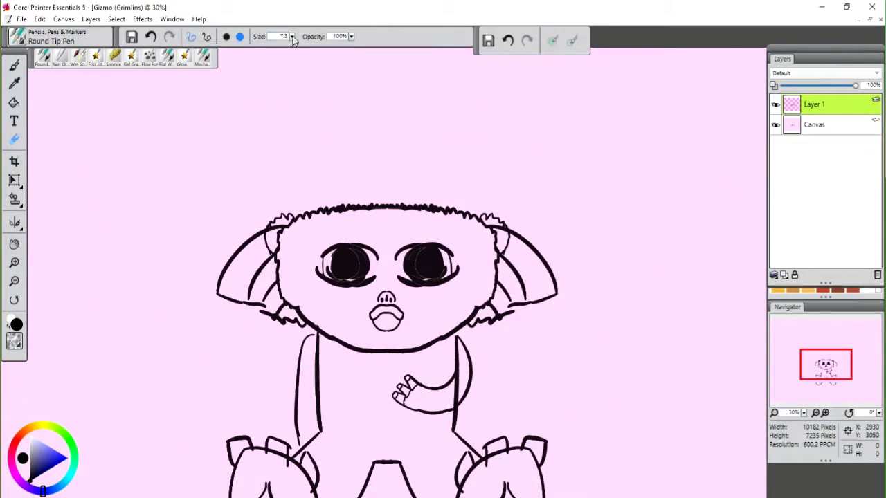
{"action": "key", "text": "ctrl+z"}
{"action": "key", "text": "ctrl+minus"}
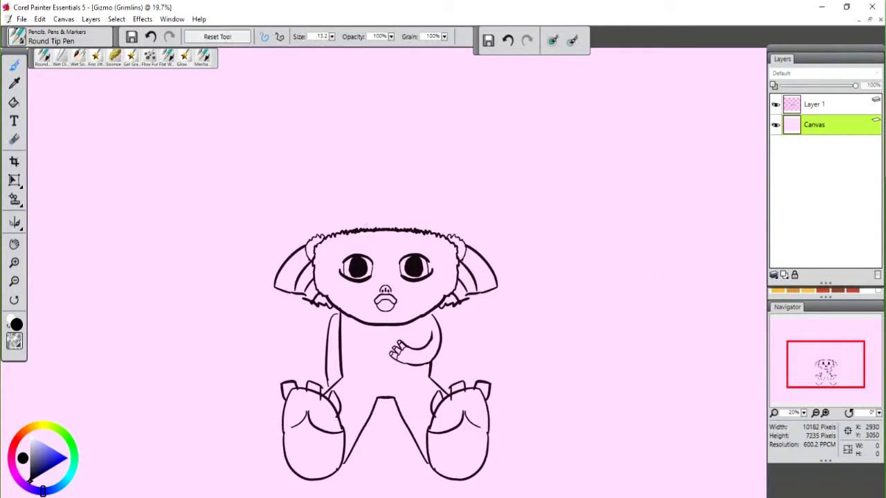
Step: Paint light pink on the Canvas layer around the left eye and down the face beside the nose and mouth
{"action": "key", "text": "ctrl+equal"}
{"action": "key", "text": "ctrl+equal"}
{"action": "key", "text": "ctrl+equal"}
{"action": "key", "text": "ctrl+equal"}
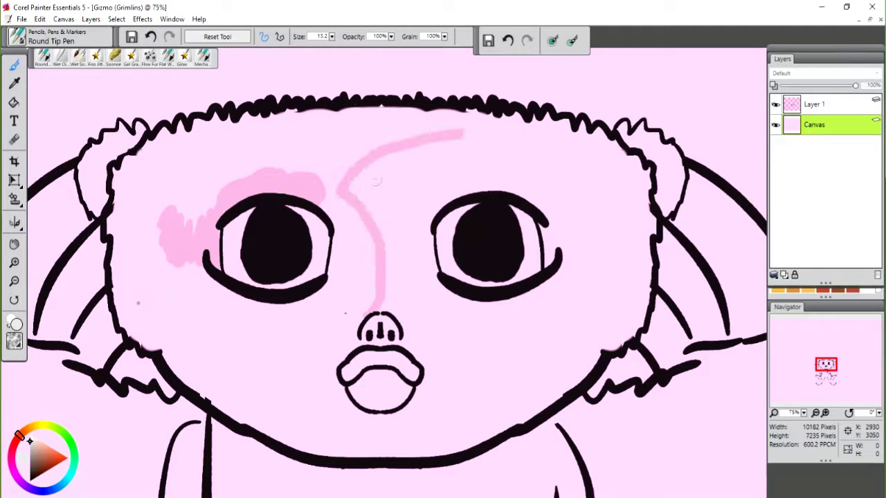
{"action": "scroll", "coordinate": [397, 272], "scroll_direction": "down", "scroll_amount": 3}
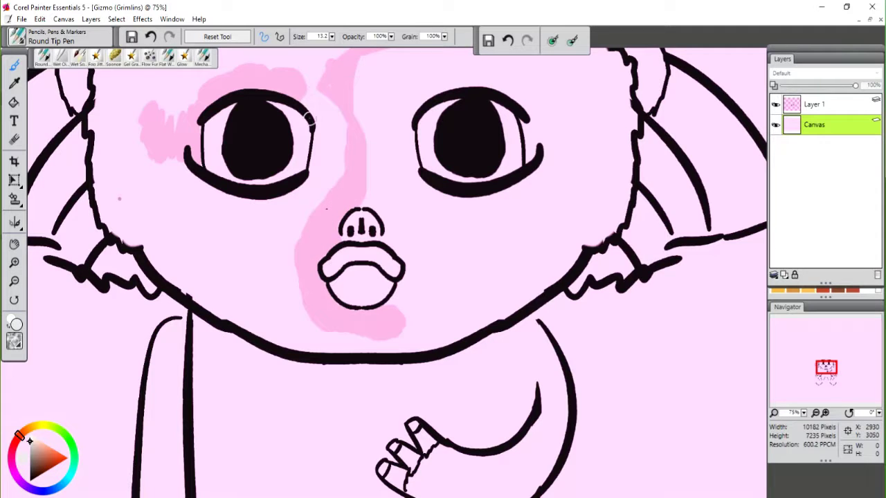
{"action": "left_click_drag", "start_coordinate": [85, 118], "coordinate": [182, 158]}
Step: Outline the face patch in dark red from the forehead down between the eyes and around the nose and mouth
{"action": "left_click_drag", "start_coordinate": [52, 452], "coordinate": [47, 465]}
{"action": "key", "text": "ctrl+plus"}
{"action": "key", "text": "ctrl+plus"}
{"action": "left_click_drag", "start_coordinate": [298, 315], "coordinate": [279, 268]}
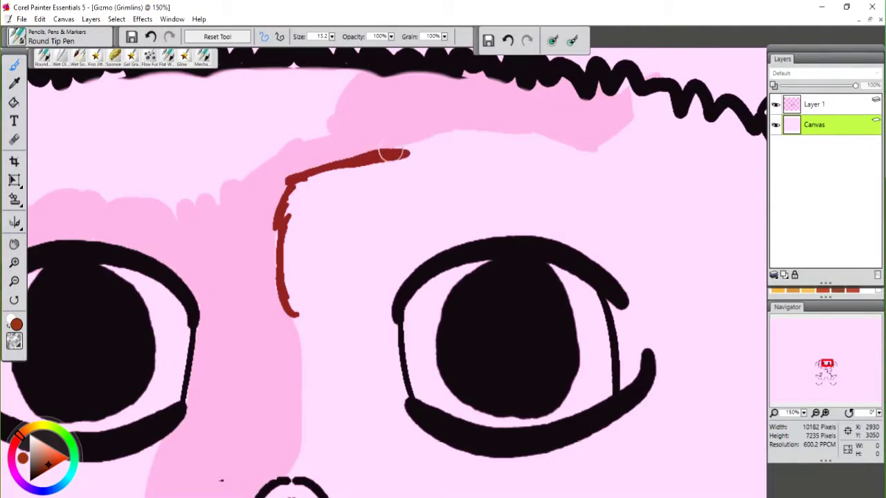
{"action": "key", "text": "ctrl+minus"}
{"action": "key", "text": "ctrl+plus"}
{"action": "left_click_drag", "start_coordinate": [332, 139], "coordinate": [355, 282]}
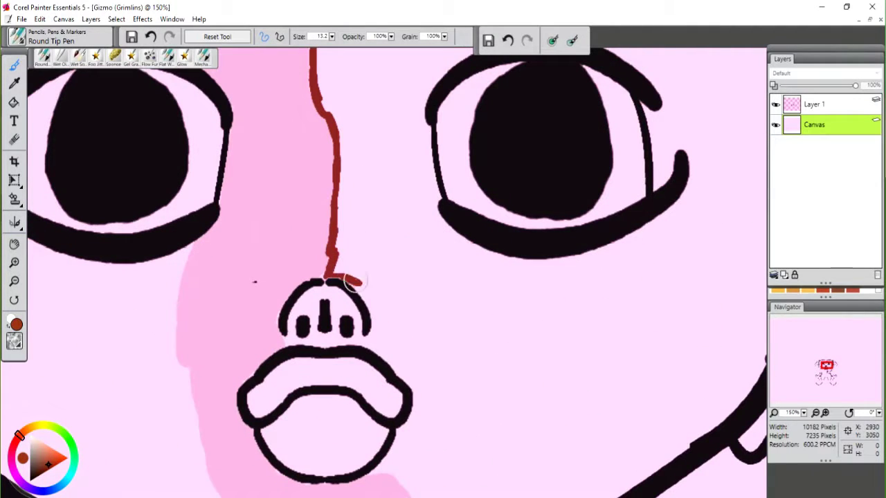
{"action": "left_click_drag", "start_coordinate": [381, 356], "coordinate": [400, 456]}
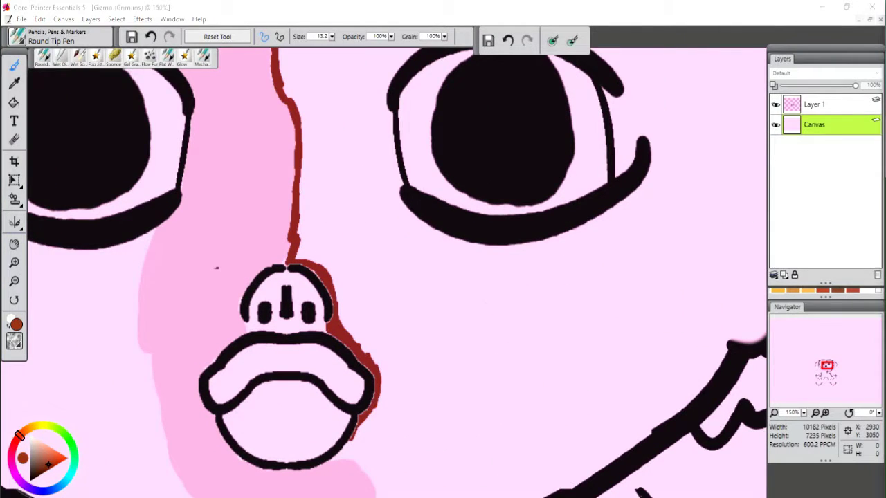
{"action": "key", "text": "ctrl+minus"}
Step: Continue the dark red outline along the inside of the jaw and the left cheek
{"action": "left_click", "coordinate": [429, 266]}
{"action": "scroll", "coordinate": [439, 279], "scroll_direction": "down", "scroll_amount": 2}
{"action": "left_click_drag", "start_coordinate": [353, 313], "coordinate": [369, 375]}
{"action": "mouse_move", "coordinate": [388, 263]}
{"action": "left_mouse_down"}
{"action": "mouse_move", "coordinate": [241, 290]}
{"action": "mouse_move", "coordinate": [277, 208]}
{"action": "mouse_move", "coordinate": [270, 214]}
{"action": "left_mouse_up"}
{"action": "left_click_drag", "start_coordinate": [270, 215], "coordinate": [289, 182]}
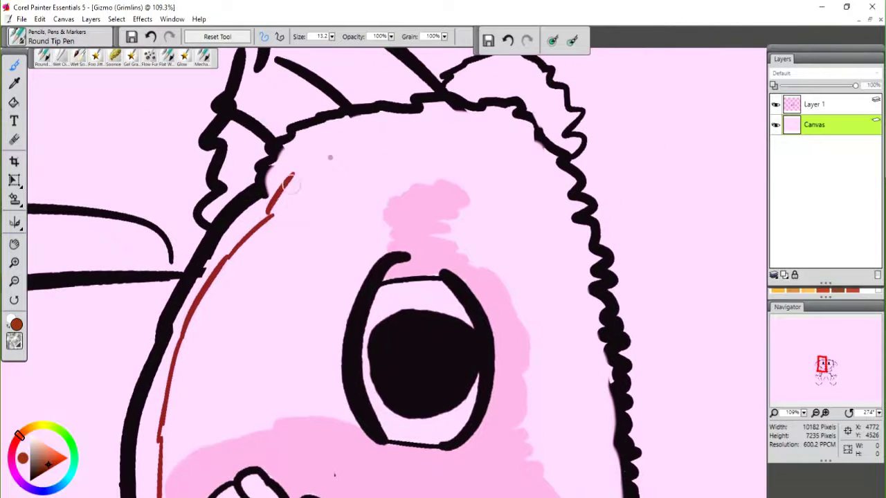
Step: Sample the light pink and paint the forehead and left side of the face up to the dark red outline
{"action": "left_click", "coordinate": [420, 213], "text": "alt"}
{"action": "mouse_move", "coordinate": [388, 208]}
{"action": "left_mouse_down"}
{"action": "mouse_move", "coordinate": [235, 429]}
{"action": "mouse_move", "coordinate": [173, 457]}
{"action": "mouse_move", "coordinate": [180, 346]}
{"action": "left_mouse_up"}
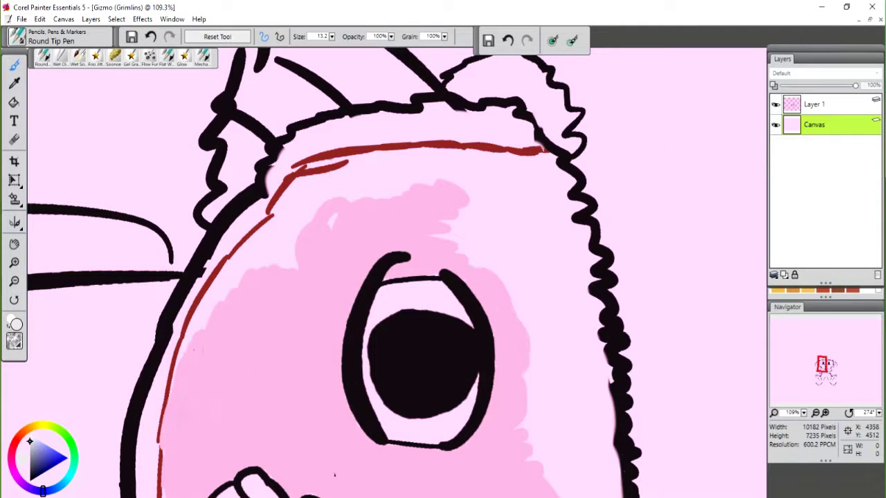
{"action": "scroll", "coordinate": [443, 243], "scroll_direction": "down", "scroll_amount": 5}
{"action": "left_click_drag", "start_coordinate": [436, 256], "coordinate": [401, 160]}
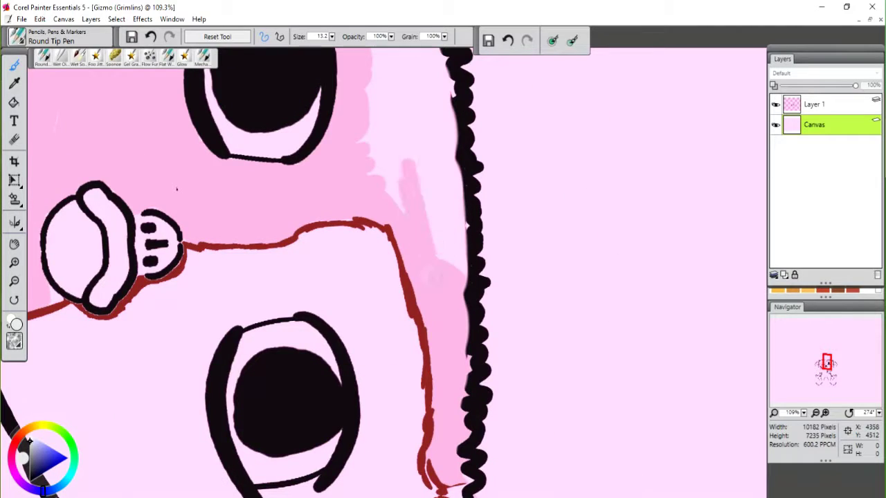
{"action": "left_click_drag", "start_coordinate": [443, 277], "coordinate": [388, 76]}
{"action": "scroll", "coordinate": [416, 208], "scroll_direction": "up", "scroll_amount": 3}
{"action": "left_click_drag", "start_coordinate": [360, 277], "coordinate": [430, 124]}
{"action": "scroll", "coordinate": [429, 124], "scroll_direction": "up", "scroll_amount": 5}
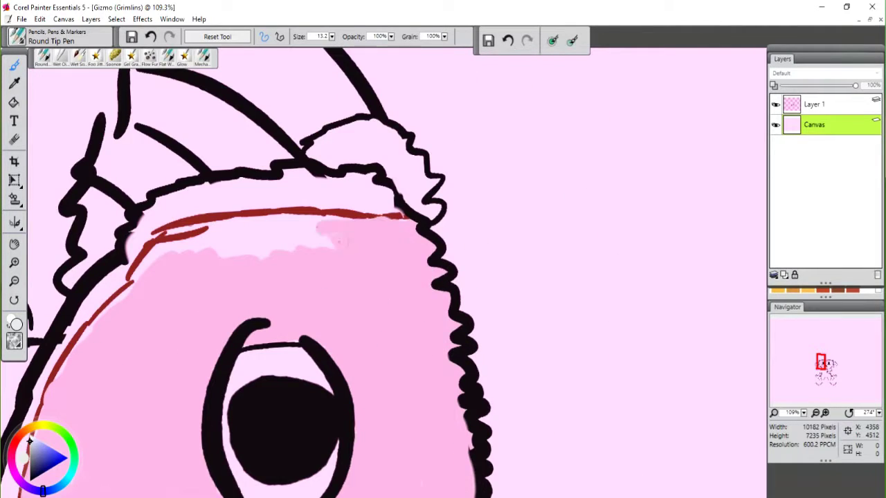
{"action": "left_click", "coordinate": [42, 173], "text": "alt"}
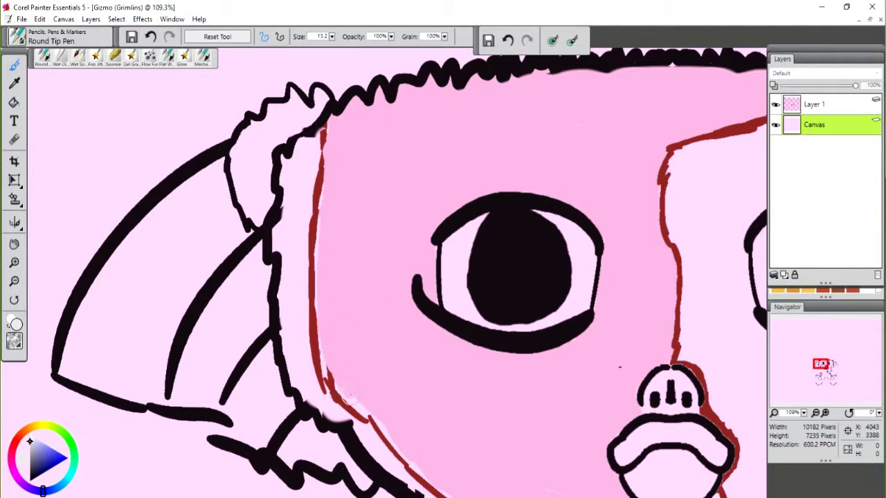
Step: Fill the inner ears, nose, mouth and feet with salmon, the face patch with dark red and the fur with pink
{"action": "key", "text": "ctrl+0"}
{"action": "key", "text": "ctrl+plus"}
{"action": "key", "text": "ctrl+plus"}
{"action": "left_click", "coordinate": [785, 275]}
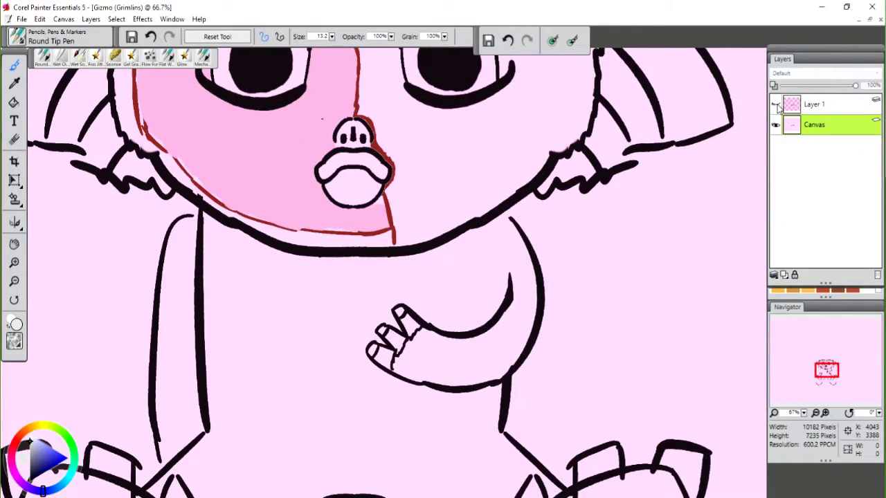
{"action": "scroll", "coordinate": [350, 249], "scroll_direction": "down", "scroll_amount": 5}
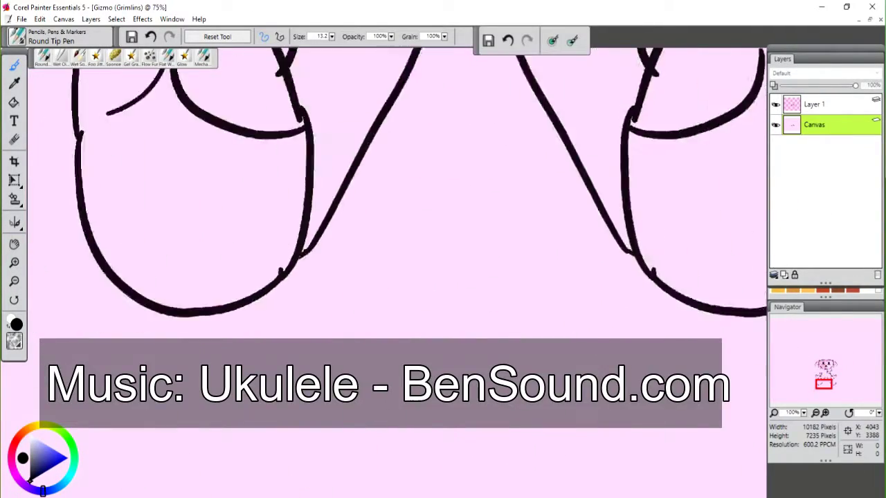
{"action": "scroll", "coordinate": [350, 248], "scroll_direction": "up", "scroll_amount": 3}
{"action": "scroll", "coordinate": [300, 200], "scroll_direction": "up", "scroll_amount": 6}
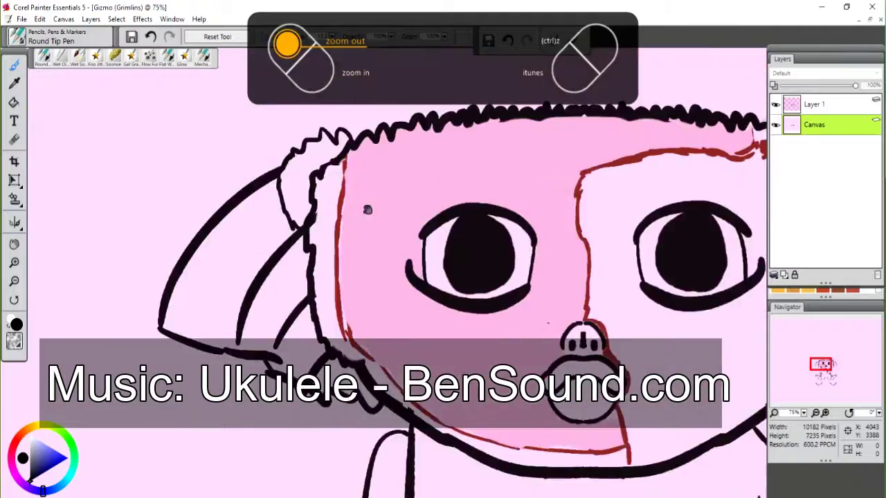
{"action": "scroll", "coordinate": [400, 216], "scroll_direction": "down", "scroll_amount": 6}
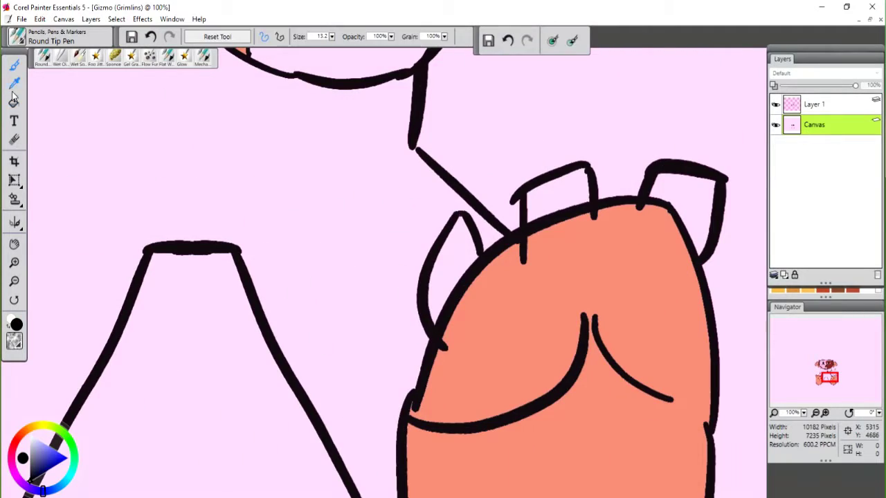
{"action": "left_click", "coordinate": [13, 101]}
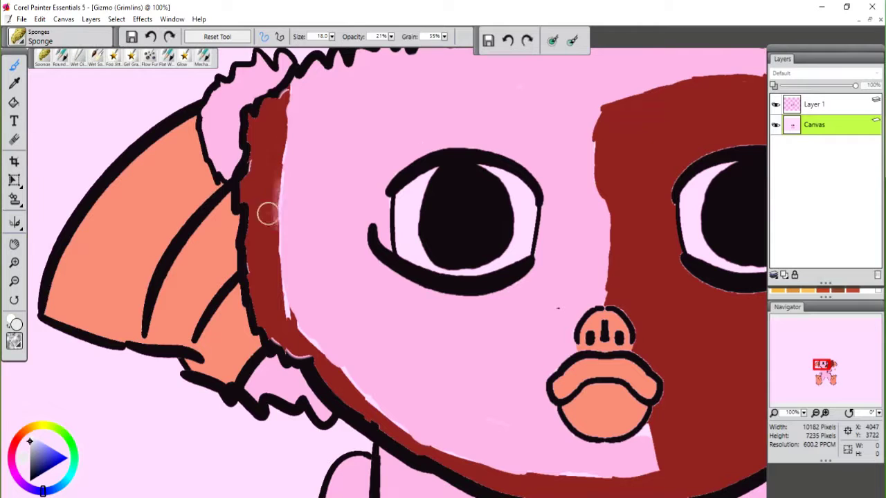
Step: Sample the dark red and roughen the patch's inner edge beside the left eye with the Sponge at 21% opacity
{"action": "left_click", "coordinate": [268, 214], "text": "alt"}
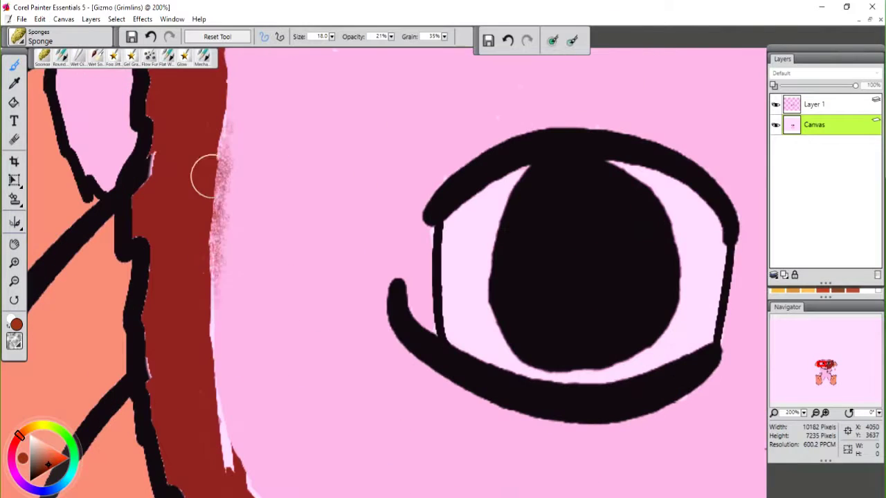
{"action": "left_click_drag", "start_coordinate": [204, 178], "coordinate": [203, 316]}
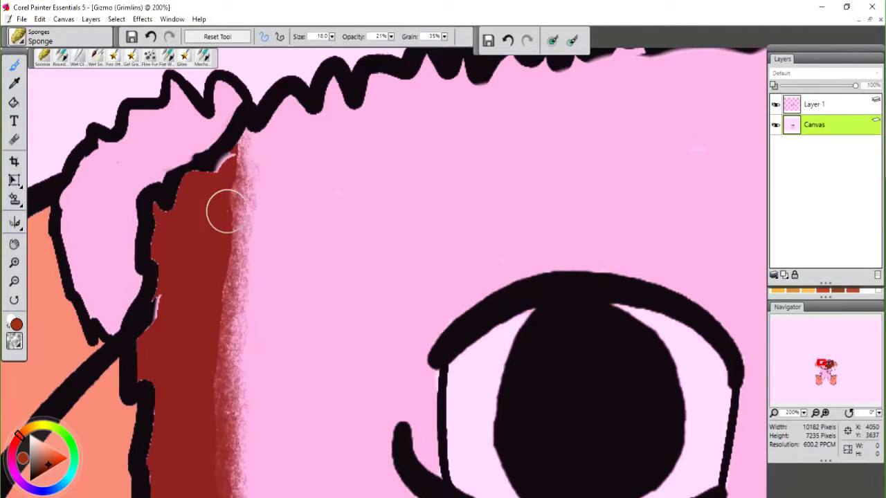
{"action": "mouse_move", "coordinate": [262, 76]}
{"action": "left_mouse_down"}
{"action": "mouse_move", "coordinate": [251, 166]}
{"action": "mouse_move", "coordinate": [263, 191]}
{"action": "left_mouse_up"}
{"action": "left_click_drag", "start_coordinate": [263, 188], "coordinate": [295, 160]}
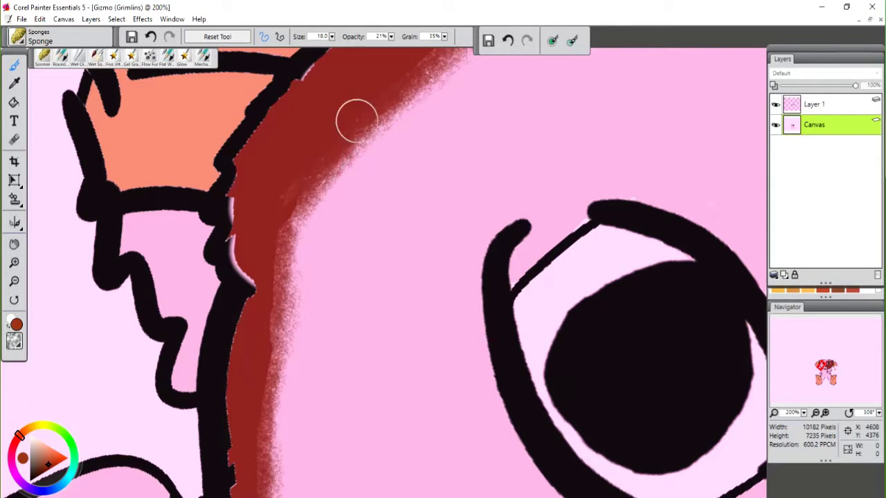
{"action": "left_click_drag", "start_coordinate": [298, 177], "coordinate": [364, 99]}
{"action": "left_click_drag", "start_coordinate": [291, 191], "coordinate": [408, 82]}
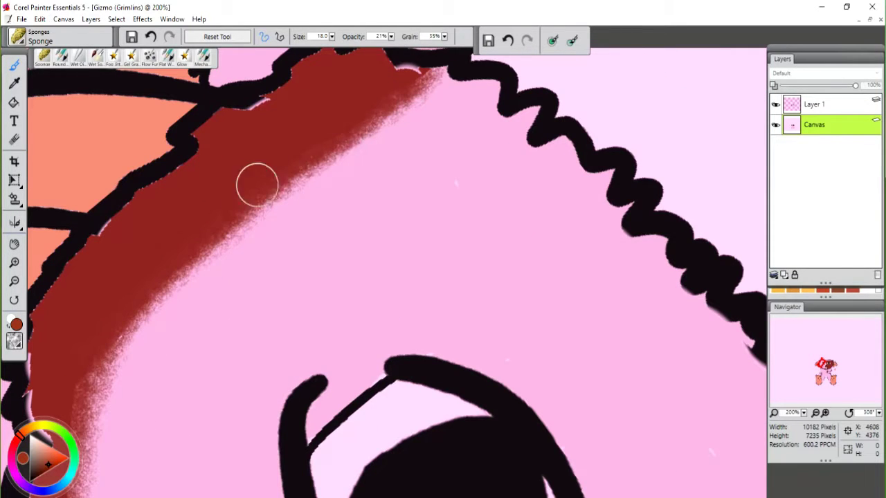
Step: Texture the dark red edge along the left jaw and beneath the mouth with the Sponge at 35% opacity
{"action": "left_click_drag", "start_coordinate": [160, 366], "coordinate": [134, 257]}
{"action": "left_click_drag", "start_coordinate": [208, 263], "coordinate": [178, 401]}
{"action": "mouse_move", "coordinate": [291, 436]}
{"action": "left_mouse_down"}
{"action": "mouse_move", "coordinate": [182, 307]}
{"action": "mouse_move", "coordinate": [303, 354]}
{"action": "left_mouse_up"}
{"action": "left_click_drag", "start_coordinate": [450, 283], "coordinate": [425, 348]}
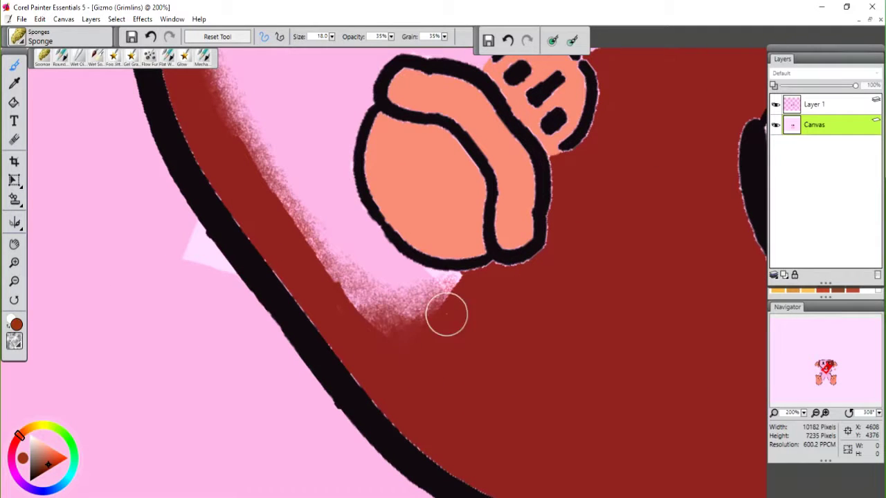
{"action": "left_click_drag", "start_coordinate": [290, 233], "coordinate": [214, 83]}
{"action": "left_click_drag", "start_coordinate": [267, 287], "coordinate": [233, 155]}
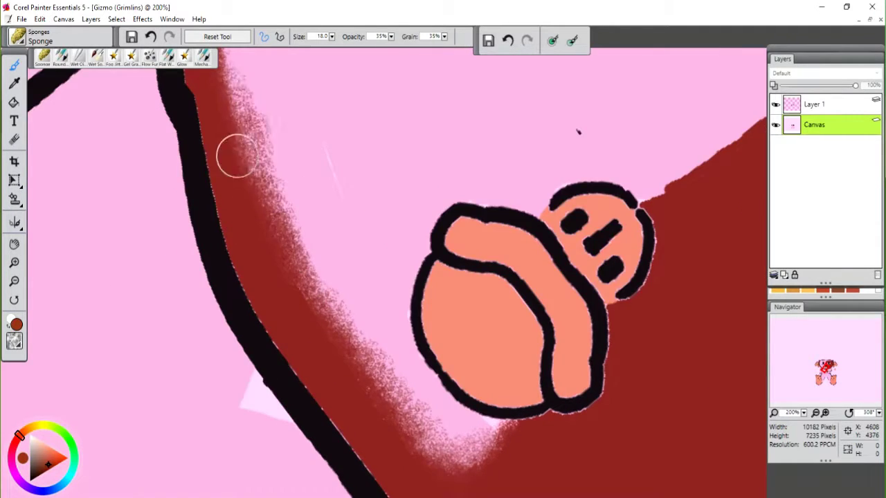
Step: Texture the dark red patch's edge across the right forehead and between the eyes down to the nose with the Sponge
{"action": "mouse_move", "coordinate": [178, 312]}
{"action": "left_mouse_down"}
{"action": "mouse_move", "coordinate": [210, 290]}
{"action": "mouse_move", "coordinate": [171, 143]}
{"action": "left_mouse_up"}
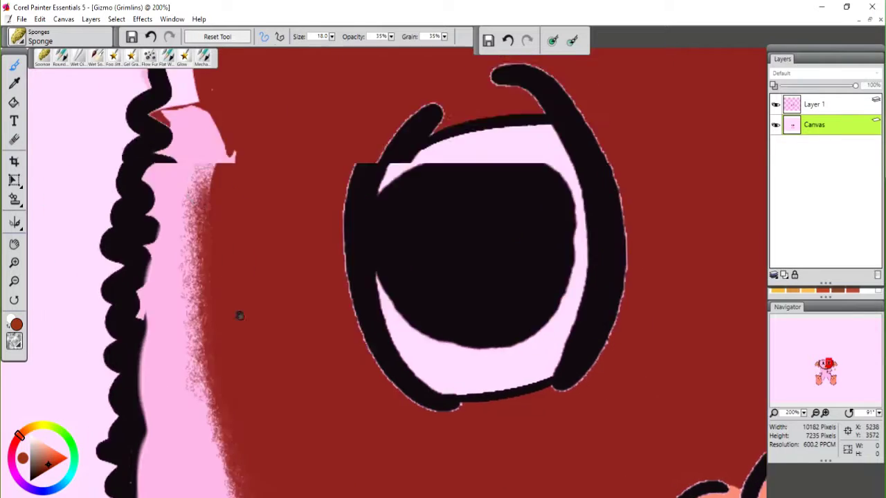
{"action": "left_click_drag", "start_coordinate": [237, 312], "coordinate": [237, 177]}
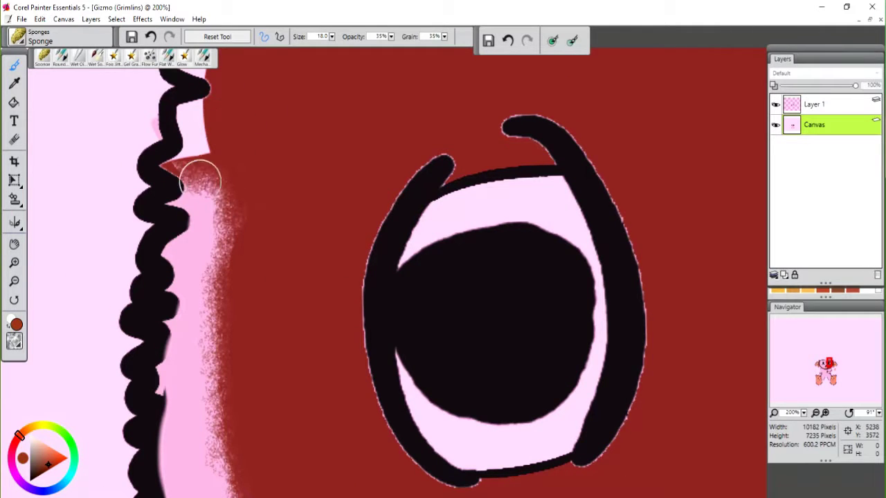
{"action": "left_click_drag", "start_coordinate": [200, 180], "coordinate": [208, 263]}
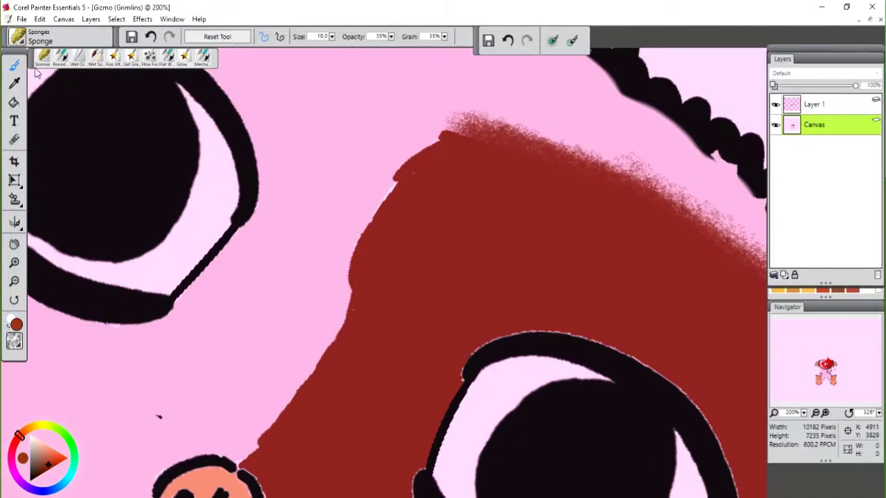
{"action": "mouse_move", "coordinate": [443, 131]}
{"action": "left_mouse_down"}
{"action": "mouse_move", "coordinate": [337, 346]}
{"action": "mouse_move", "coordinate": [342, 293]}
{"action": "left_mouse_up"}
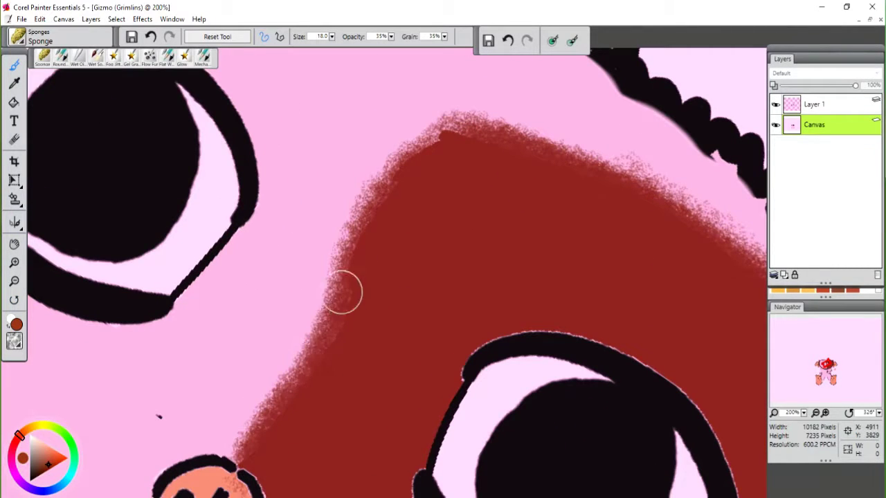
{"action": "left_click_drag", "start_coordinate": [495, 140], "coordinate": [388, 174]}
Step: Smear the patch's edge between the eyes and along the forehead with the Smeary Wet Sponge at size 5.8 and 24% opacity
{"action": "left_click", "coordinate": [28, 36]}
{"action": "left_click", "coordinate": [139, 207]}
{"action": "left_click_drag", "start_coordinate": [388, 124], "coordinate": [346, 198]}
{"action": "left_click", "coordinate": [150, 36]}
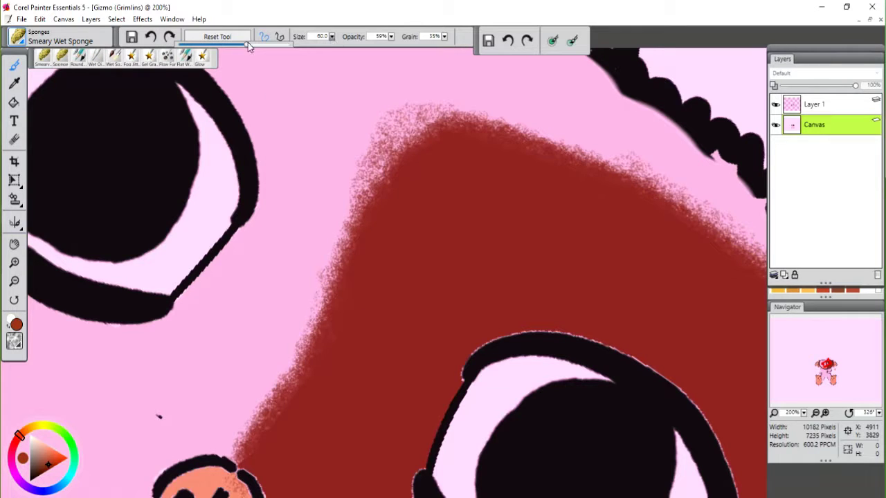
{"action": "key", "text": "ctrl+z"}
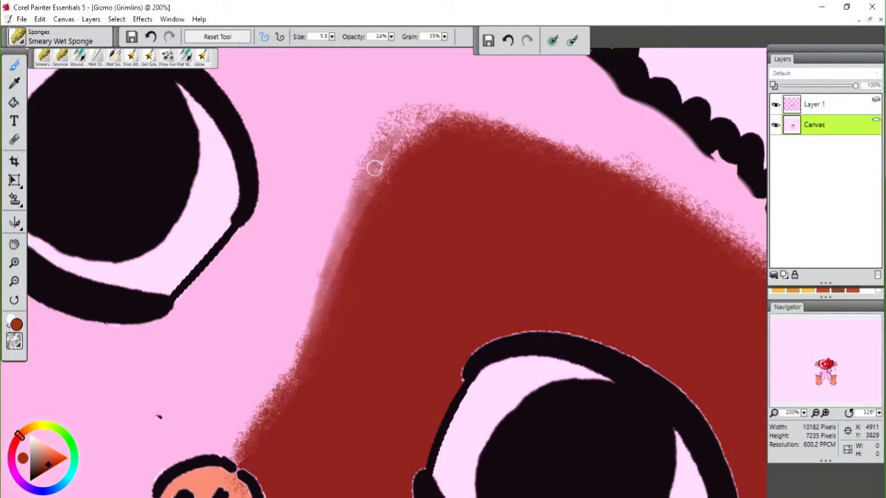
{"action": "left_click_drag", "start_coordinate": [259, 444], "coordinate": [323, 272]}
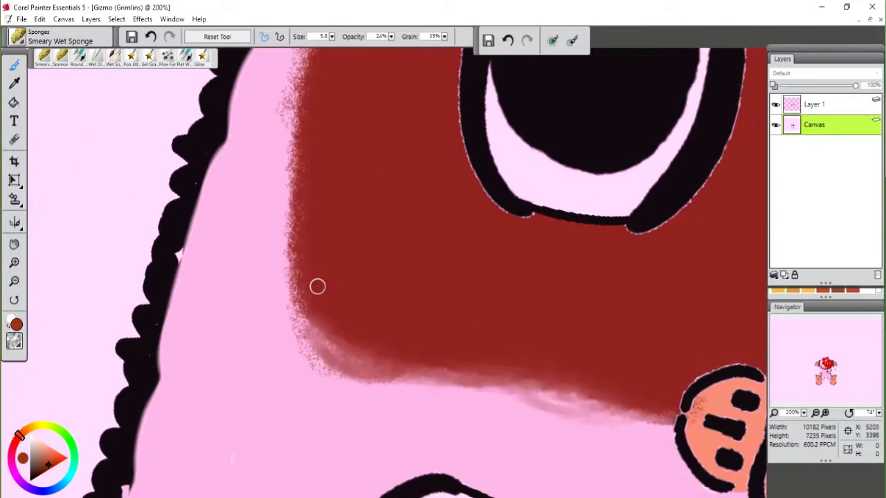
{"action": "left_click_drag", "start_coordinate": [360, 128], "coordinate": [322, 277]}
{"action": "left_click_drag", "start_coordinate": [323, 276], "coordinate": [308, 429]}
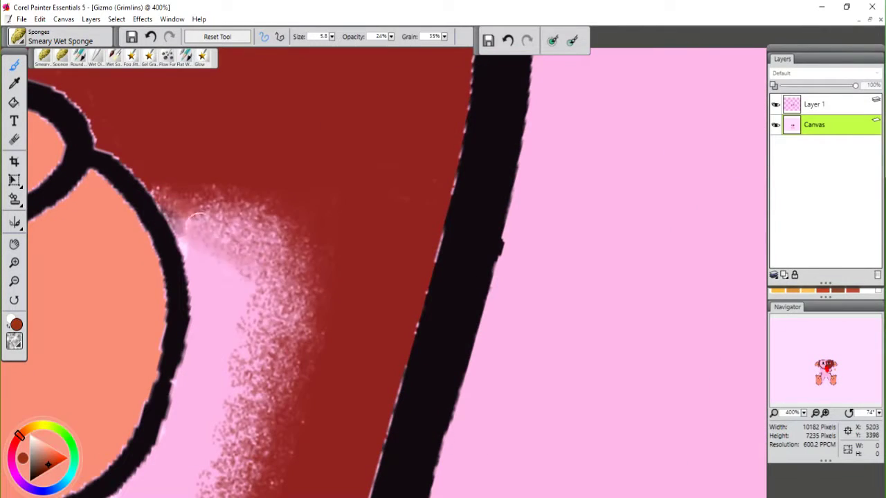
Step: Blend the dark red edge beneath the mouth and along the left jaw into the pink with the Smeary Wet Sponge
{"action": "mouse_move", "coordinate": [222, 332]}
{"action": "left_mouse_down"}
{"action": "mouse_move", "coordinate": [274, 274]}
{"action": "mouse_move", "coordinate": [303, 445]}
{"action": "left_mouse_up"}
{"action": "scroll", "coordinate": [406, 237], "scroll_direction": "down", "scroll_amount": 4}
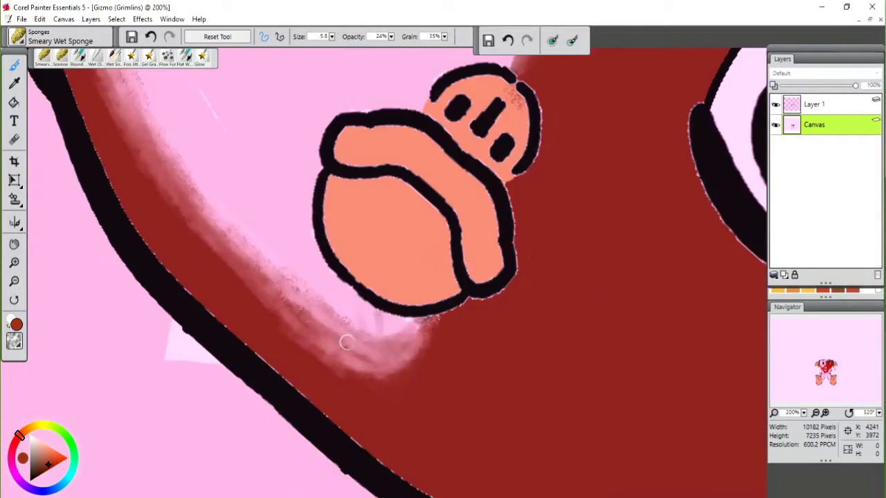
{"action": "key", "text": "ctrl+minus"}
{"action": "key", "text": "ctrl+plus"}
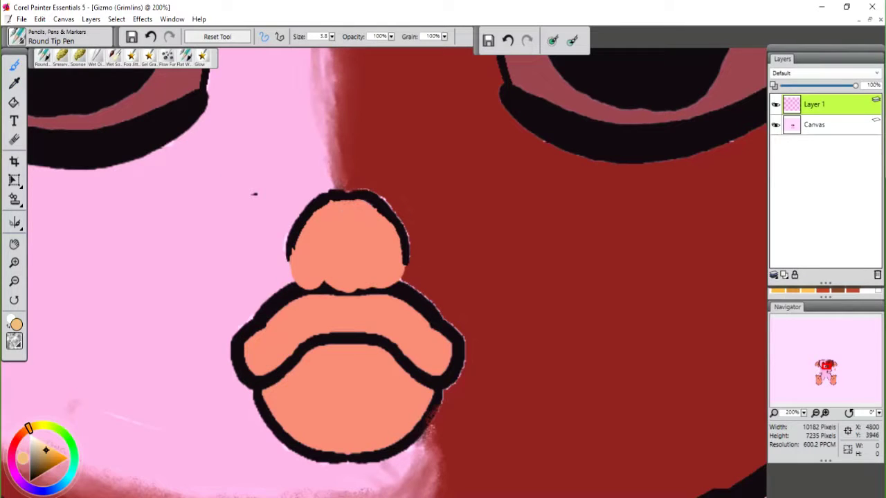
Step: Replace the thick black crease lines on the soles of both feet with thin brown lines using the Round Tip Pen at size 3.8
{"action": "left_click_drag", "start_coordinate": [349, 235], "coordinate": [351, 289]}
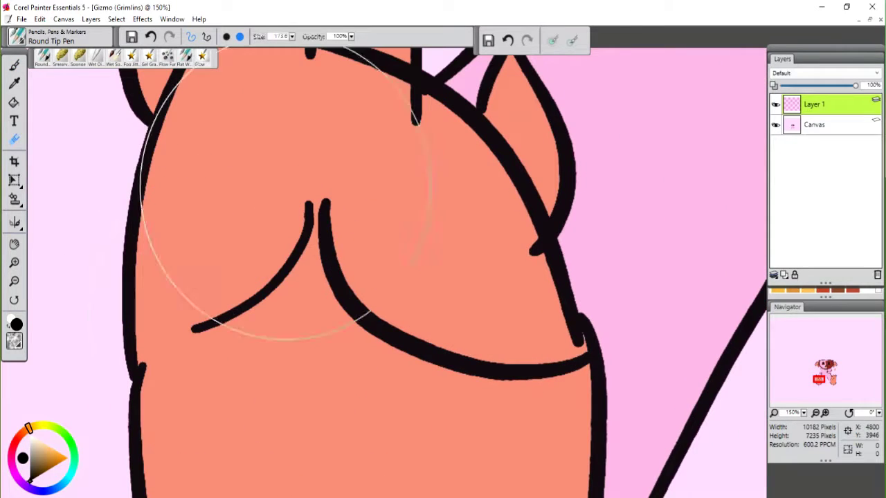
{"action": "key", "text": "ctrl+z"}
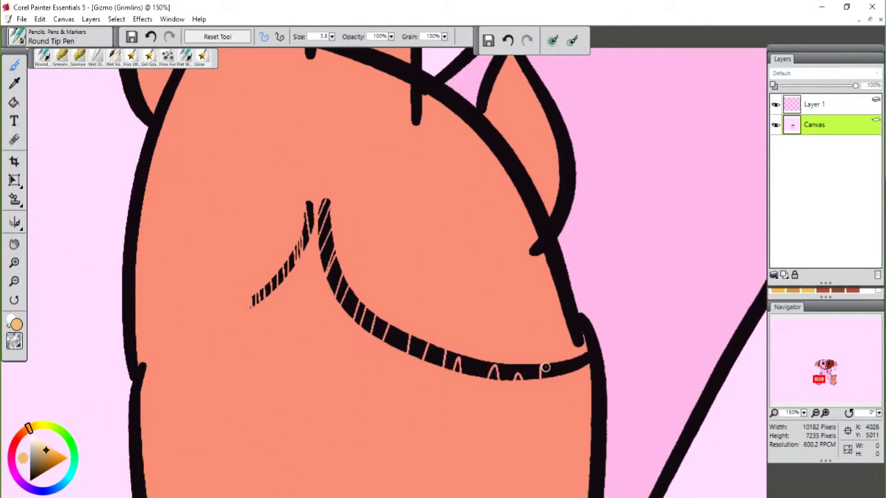
{"action": "left_click", "coordinate": [16, 299]}
{"action": "left_click_drag", "start_coordinate": [416, 277], "coordinate": [369, 449]}
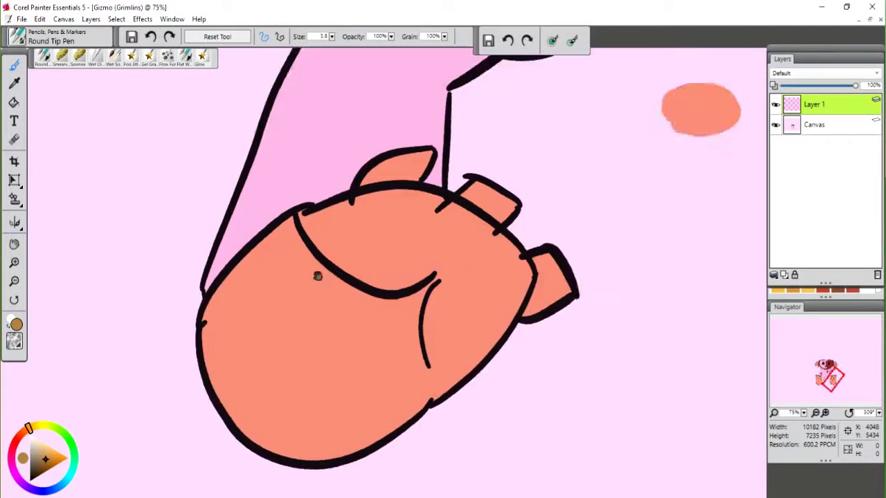
{"action": "key", "text": "ctrl+plus"}
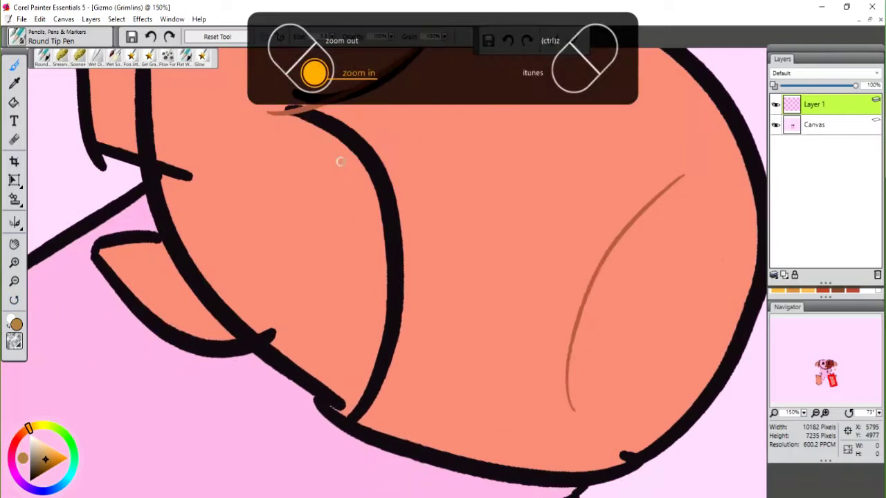
{"action": "key", "text": "ctrl+plus"}
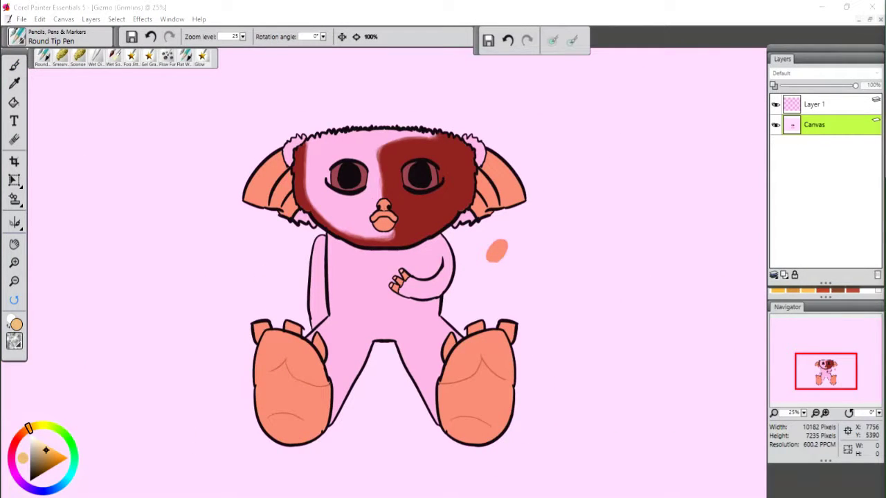
Step: Close the browser's reference photo and paint a lighter pink band around the left eye's pupil, blending its outer edge
{"action": "key", "text": "alt+Tab"}
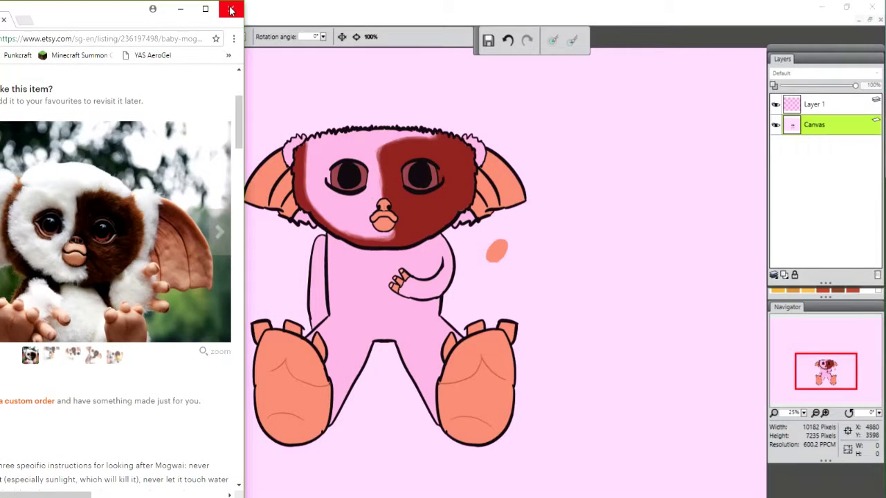
{"action": "left_click", "coordinate": [231, 9]}
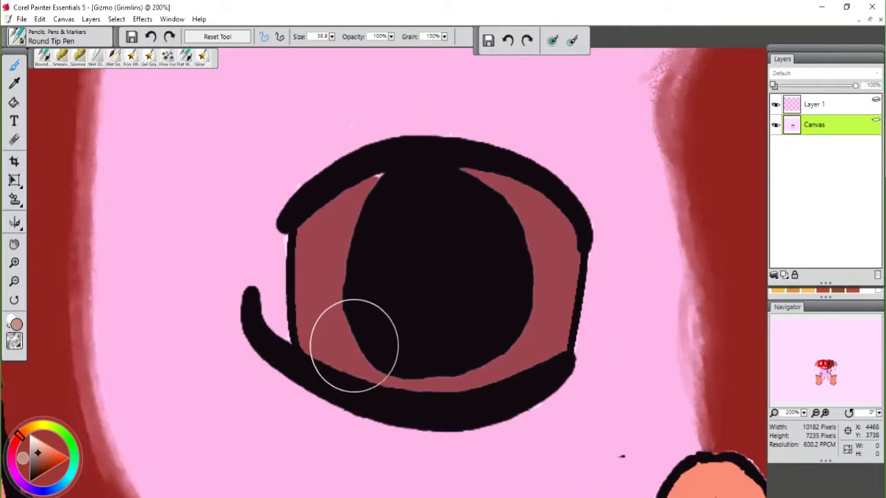
{"action": "mouse_move", "coordinate": [374, 177]}
{"action": "left_mouse_down"}
{"action": "mouse_move", "coordinate": [385, 376]}
{"action": "mouse_move", "coordinate": [469, 159]}
{"action": "left_mouse_up"}
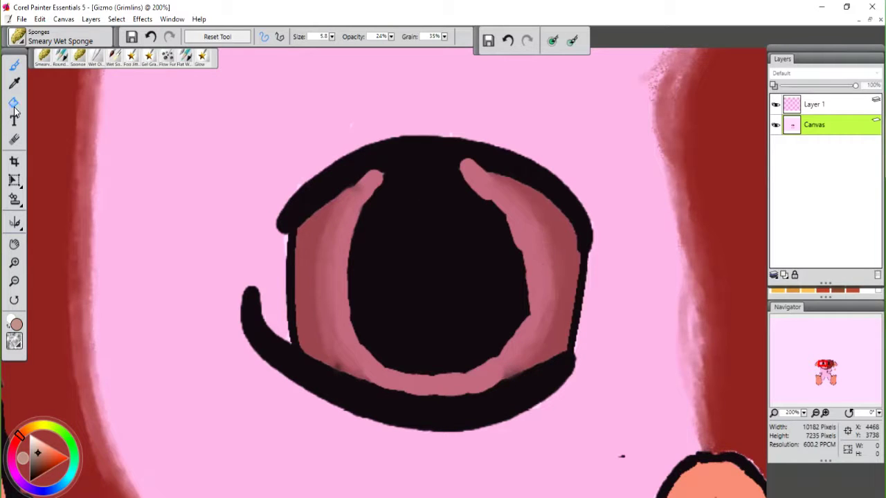
{"action": "key", "text": "ctrl+plus"}
{"action": "left_click_drag", "start_coordinate": [362, 194], "coordinate": [455, 380]}
{"action": "scroll", "coordinate": [429, 360], "scroll_direction": "down", "scroll_amount": 3}
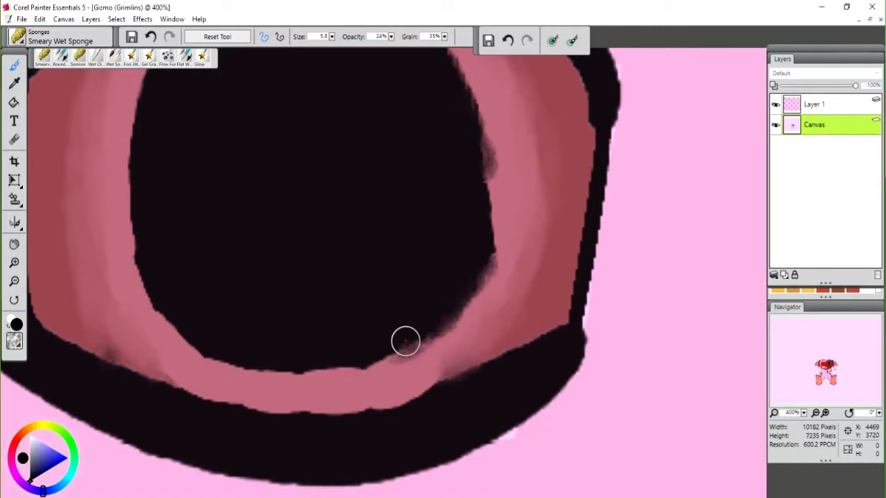
{"action": "key", "text": "ctrl+minus"}
{"action": "key", "text": "ctrl+plus"}
{"action": "key", "text": "ctrl+z"}
Step: Paint a matching lighter pink band around the right eye's pupil and blend its outer edge with the Smeary Wet Sponge
{"action": "left_click", "coordinate": [328, 215], "text": "alt"}
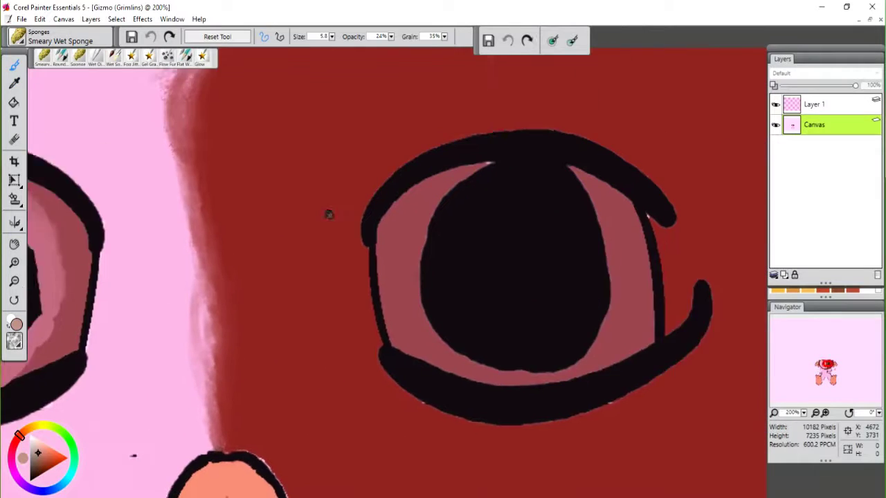
{"action": "left_click_drag", "start_coordinate": [447, 185], "coordinate": [388, 176]}
{"action": "mouse_move", "coordinate": [426, 153]}
{"action": "left_mouse_down"}
{"action": "mouse_move", "coordinate": [354, 272]}
{"action": "mouse_move", "coordinate": [558, 262]}
{"action": "mouse_move", "coordinate": [516, 159]}
{"action": "left_mouse_up"}
{"action": "left_click", "coordinate": [61, 55]}
{"action": "scroll", "coordinate": [471, 305], "scroll_direction": "up", "scroll_amount": 3}
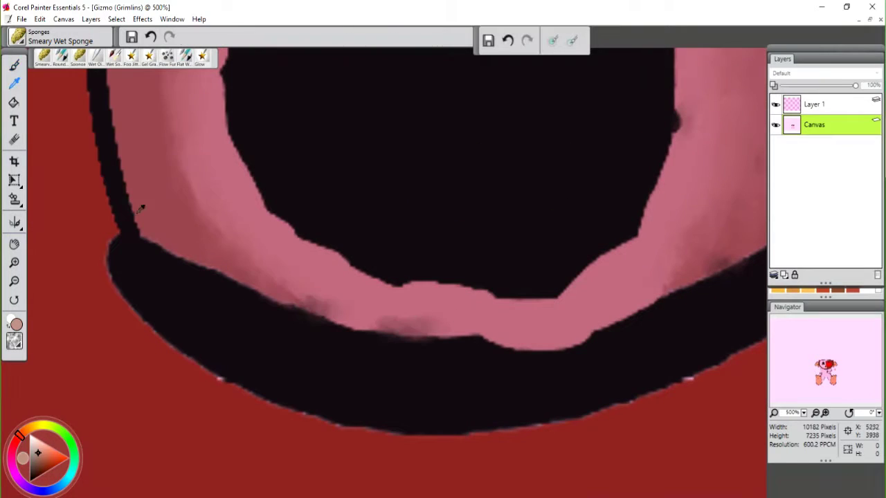
Step: Clean up the black pupil and outline edges around the pink iris bands with the Round Tip Pen at size 7.3
{"action": "left_click", "coordinate": [232, 37]}
{"action": "mouse_move", "coordinate": [291, 208]}
{"action": "left_mouse_down"}
{"action": "mouse_move", "coordinate": [347, 300]}
{"action": "mouse_move", "coordinate": [232, 224]}
{"action": "left_mouse_up"}
{"action": "mouse_move", "coordinate": [688, 318]}
{"action": "left_mouse_down"}
{"action": "mouse_move", "coordinate": [576, 295]}
{"action": "mouse_move", "coordinate": [499, 326]}
{"action": "left_mouse_up"}
{"action": "mouse_move", "coordinate": [494, 104]}
{"action": "left_mouse_down"}
{"action": "mouse_move", "coordinate": [552, 279]}
{"action": "mouse_move", "coordinate": [447, 291]}
{"action": "left_mouse_up"}
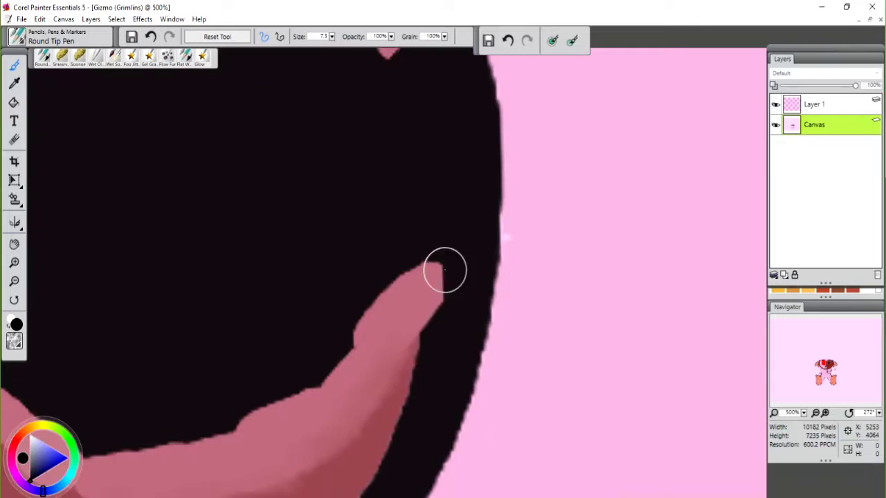
{"action": "left_click_drag", "start_coordinate": [443, 269], "coordinate": [418, 253]}
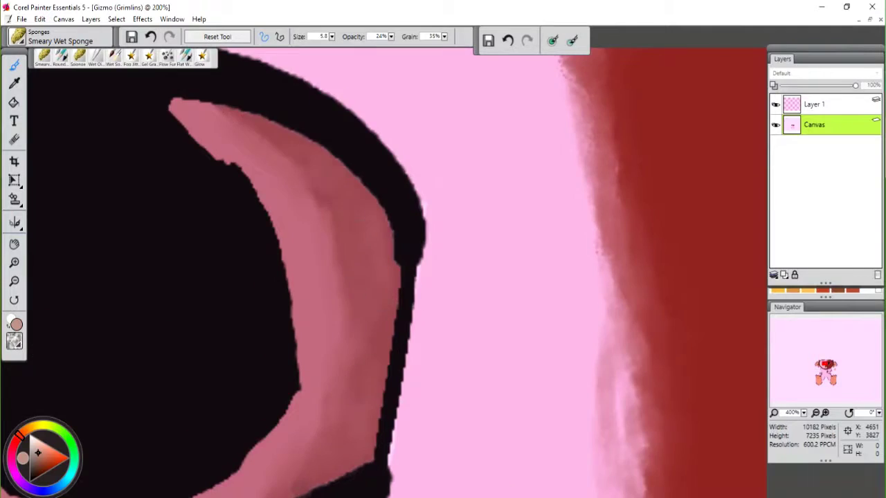
Step: Crop the image to a nearly square frame of about 3929 by 3799 pixels around the seated character
{"action": "key", "text": "ctrl+minus"}
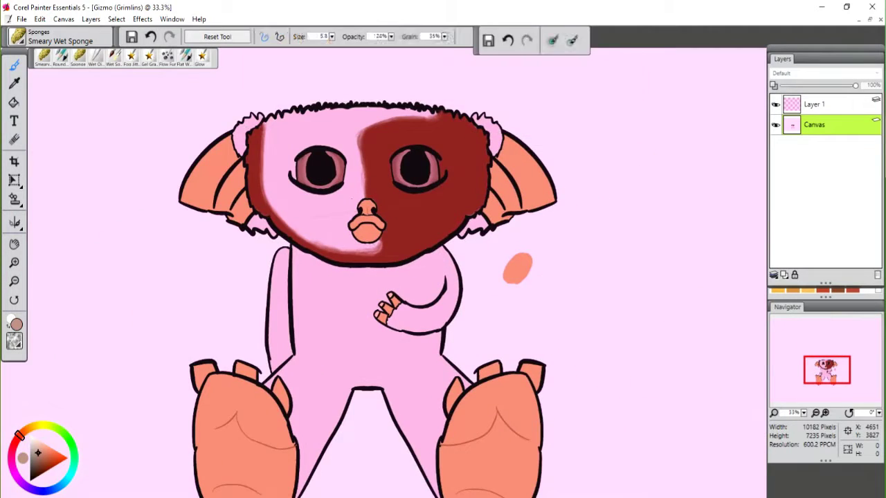
{"action": "key", "text": "c"}
{"action": "left_click_drag", "start_coordinate": [271, 189], "coordinate": [489, 410]}
{"action": "left_click", "coordinate": [320, 36]}
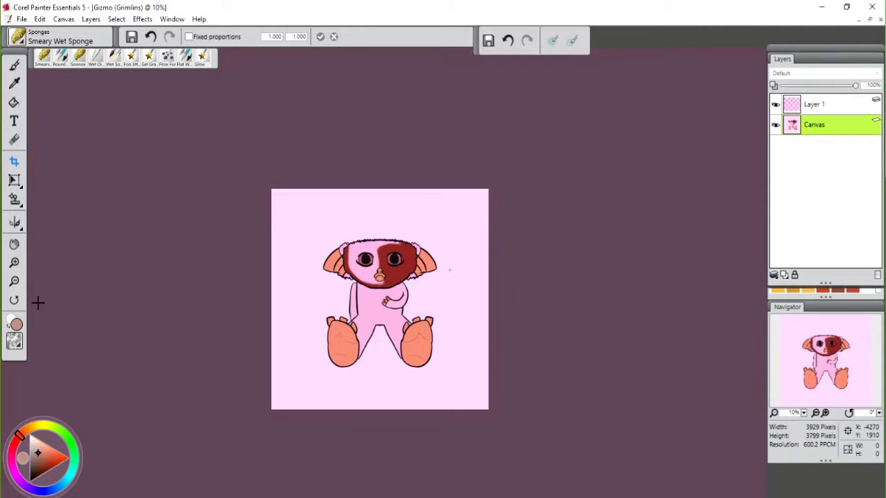
Step: Sign the drawing below the feet with the artist's name, cat ears and whiskers using the black Round Tip Pen at size 24.8
{"action": "scroll", "coordinate": [36, 302], "scroll_direction": "up", "scroll_amount": 3}
{"action": "key", "text": "b"}
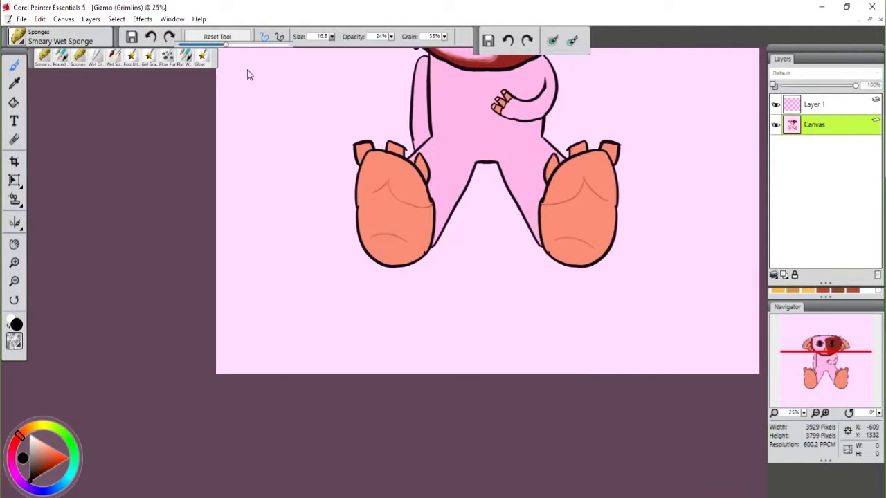
{"action": "left_click", "coordinate": [61, 56]}
{"action": "scroll", "coordinate": [333, 257], "scroll_direction": "up", "scroll_amount": 2}
{"action": "mouse_move", "coordinate": [291, 297]}
{"action": "left_mouse_down"}
{"action": "mouse_move", "coordinate": [317, 277]}
{"action": "mouse_move", "coordinate": [405, 304]}
{"action": "left_mouse_up"}
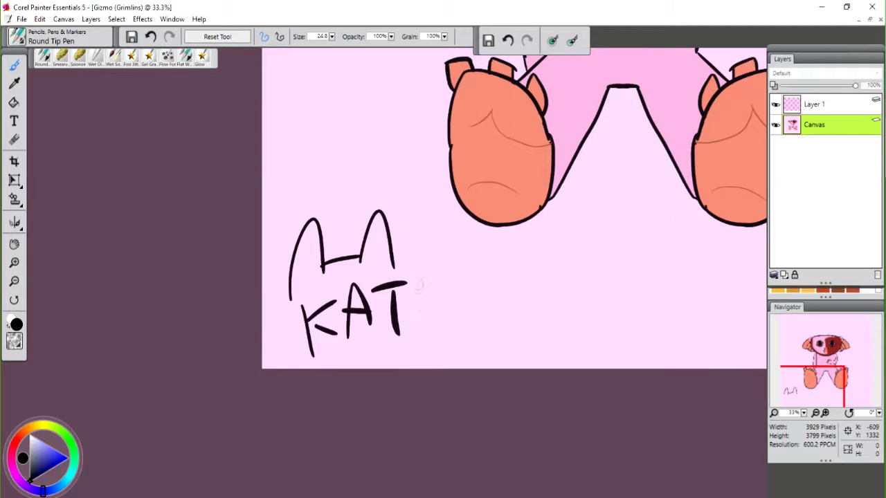
{"action": "left_click_drag", "start_coordinate": [277, 325], "coordinate": [290, 325]}
Step: Save the signed drawing
{"action": "scroll", "coordinate": [432, 198], "scroll_direction": "down", "scroll_amount": 3}
{"action": "left_click", "coordinate": [21, 19]}
{"action": "left_click", "coordinate": [26, 100]}
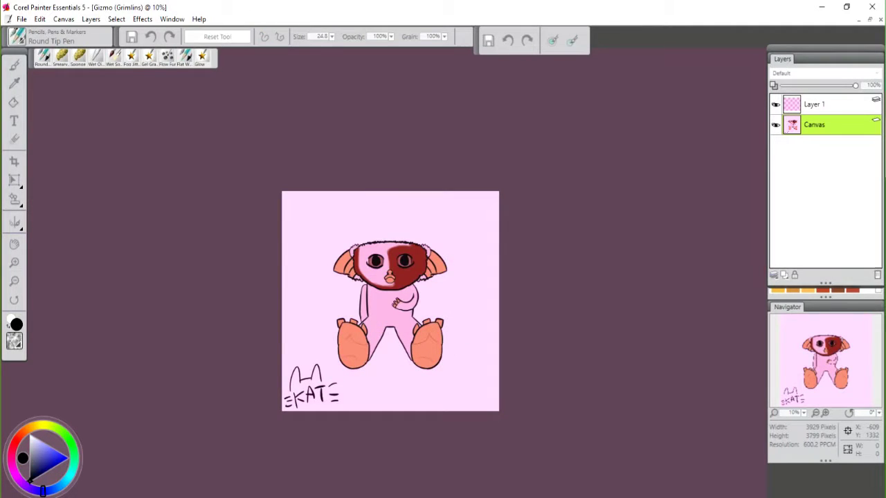
{"action": "left_click", "coordinate": [21, 19]}
{"action": "key", "text": "Escape"}
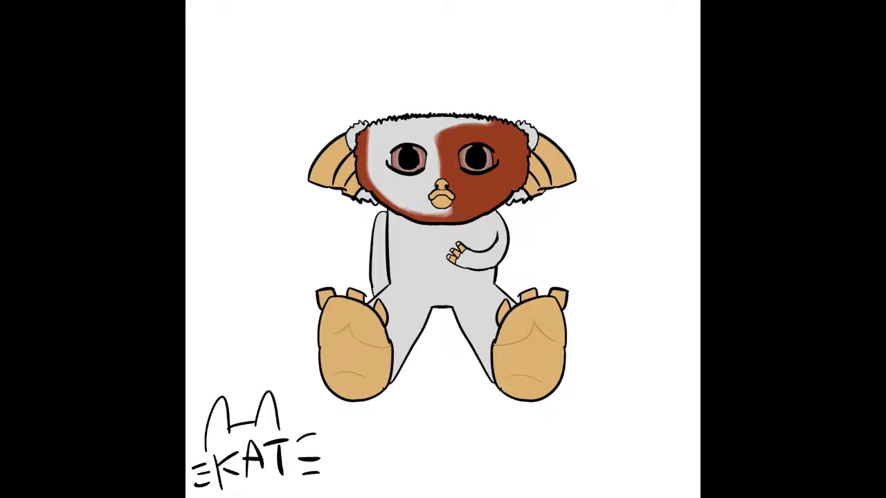